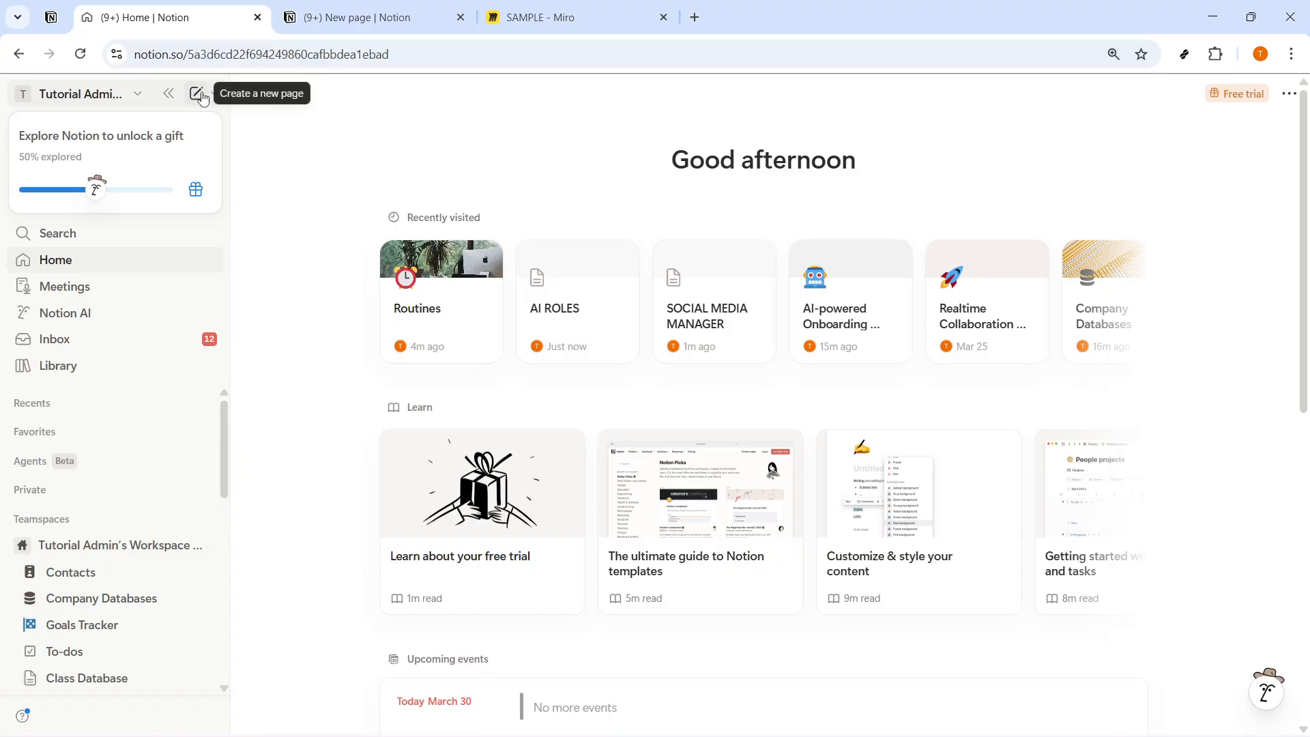
Step: Create a new page, title it "CUSTOM HTML EMBED", and place the cursor in its empty body
{"action": "left_click", "coordinate": [197, 94]}
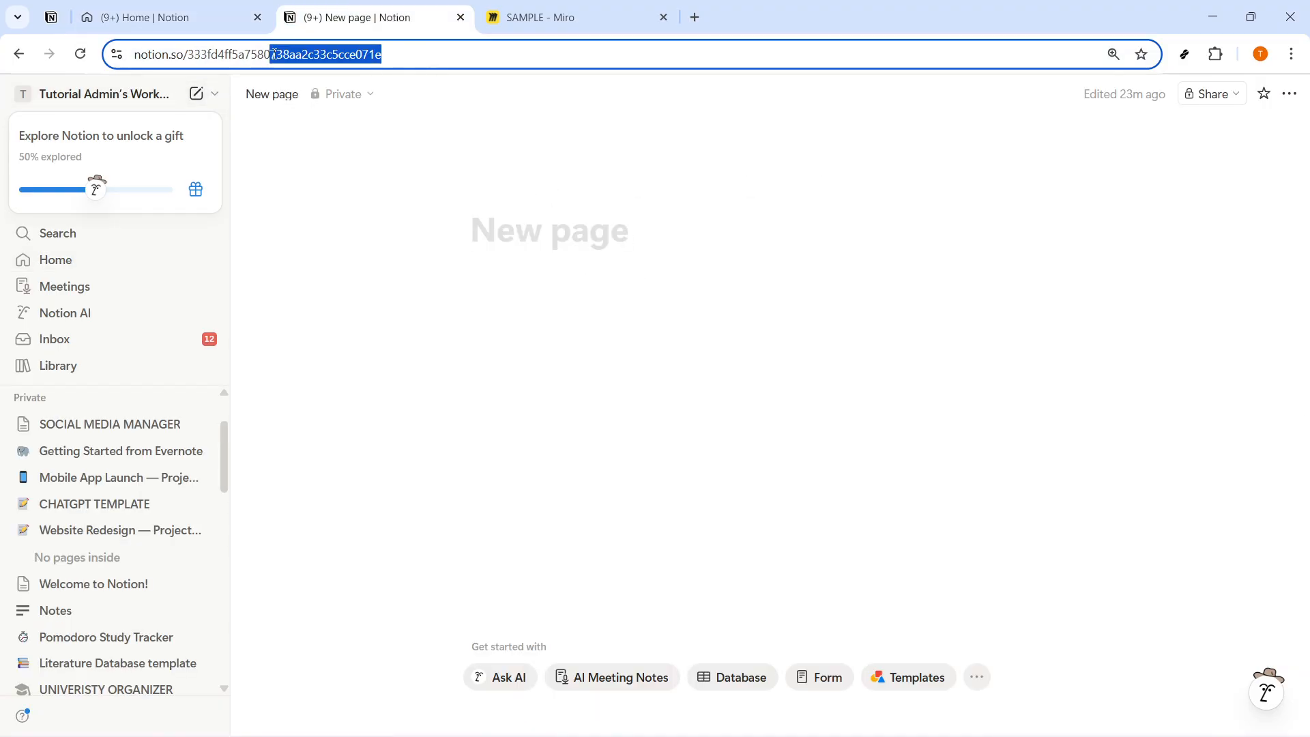
{"action": "left_click", "coordinate": [532, 240]}
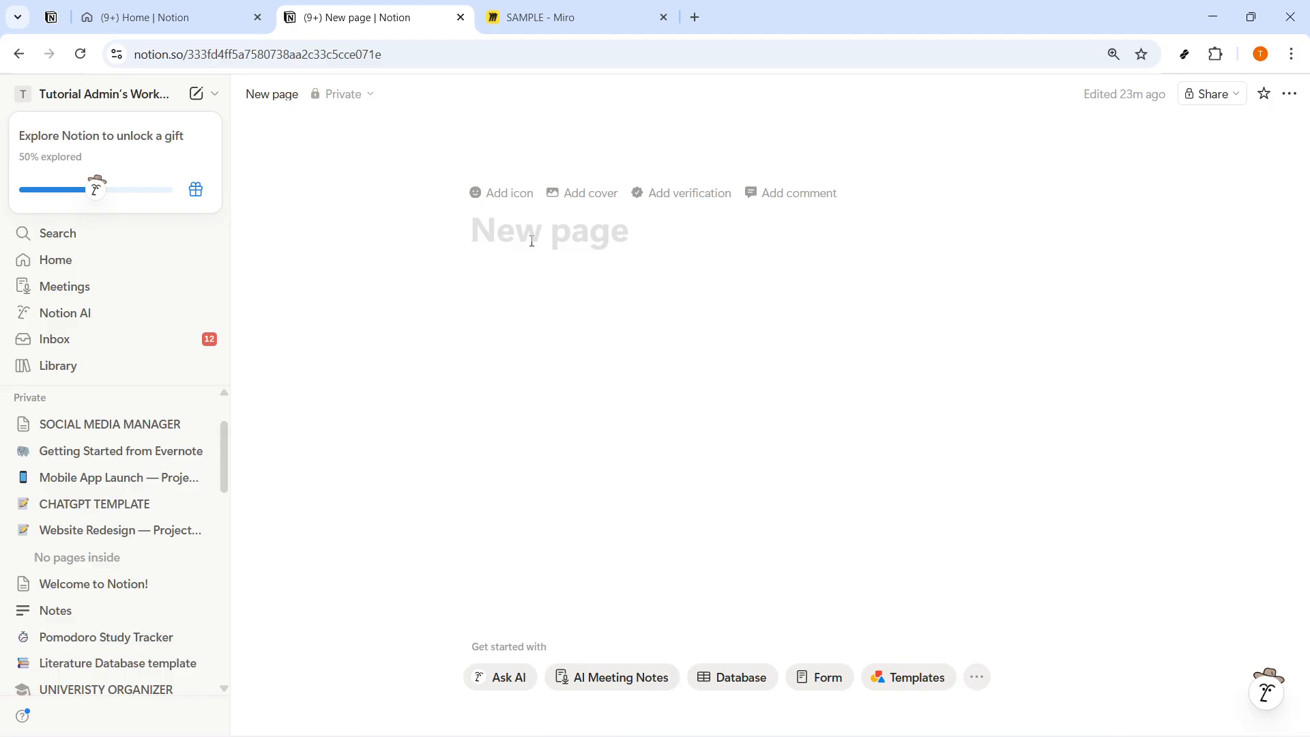
{"action": "type", "text": "CUSTOM H"}
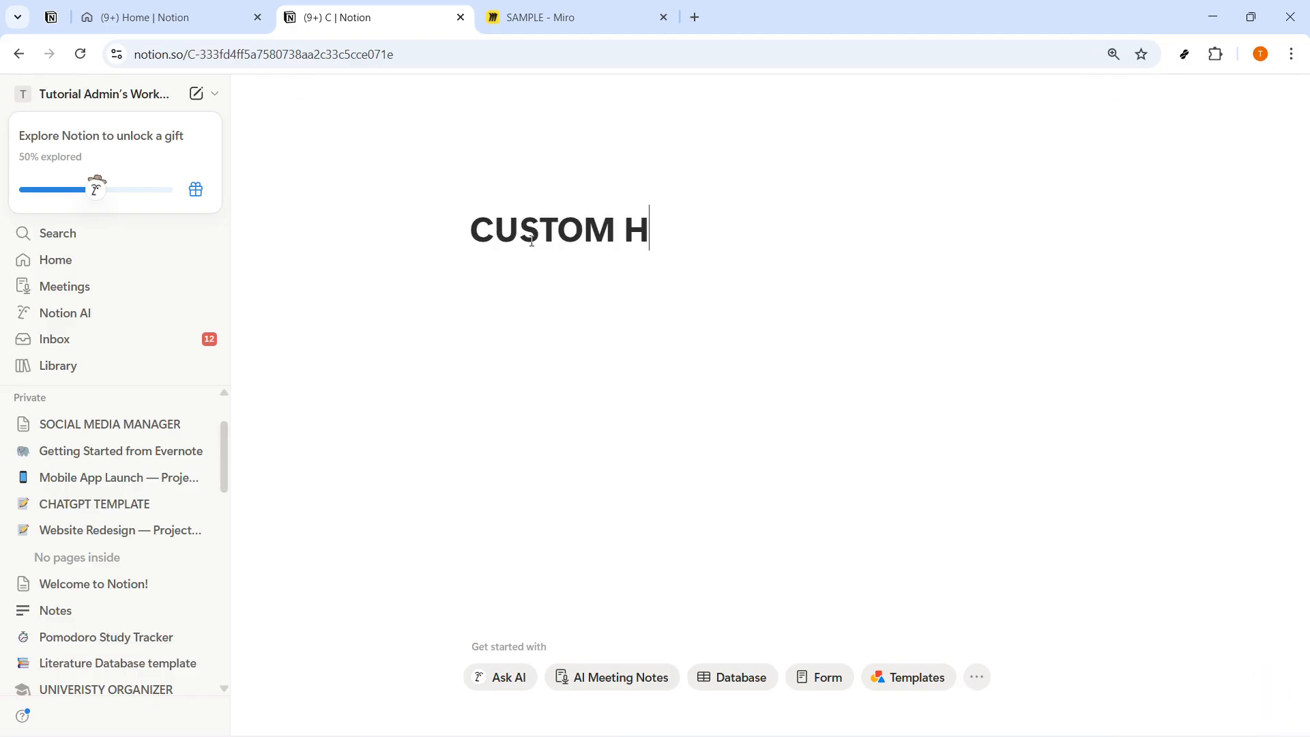
{"action": "type", "text": "TML EMBE"}
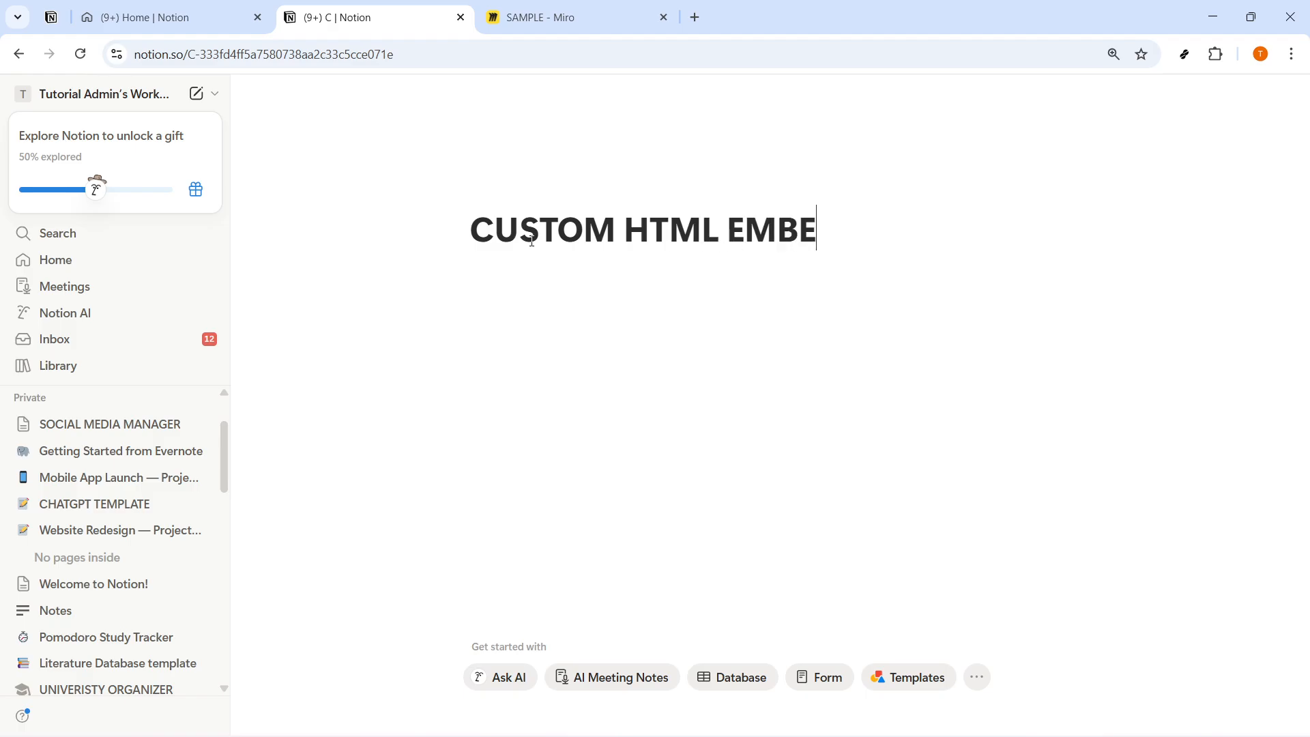
{"action": "type", "text": "D"}
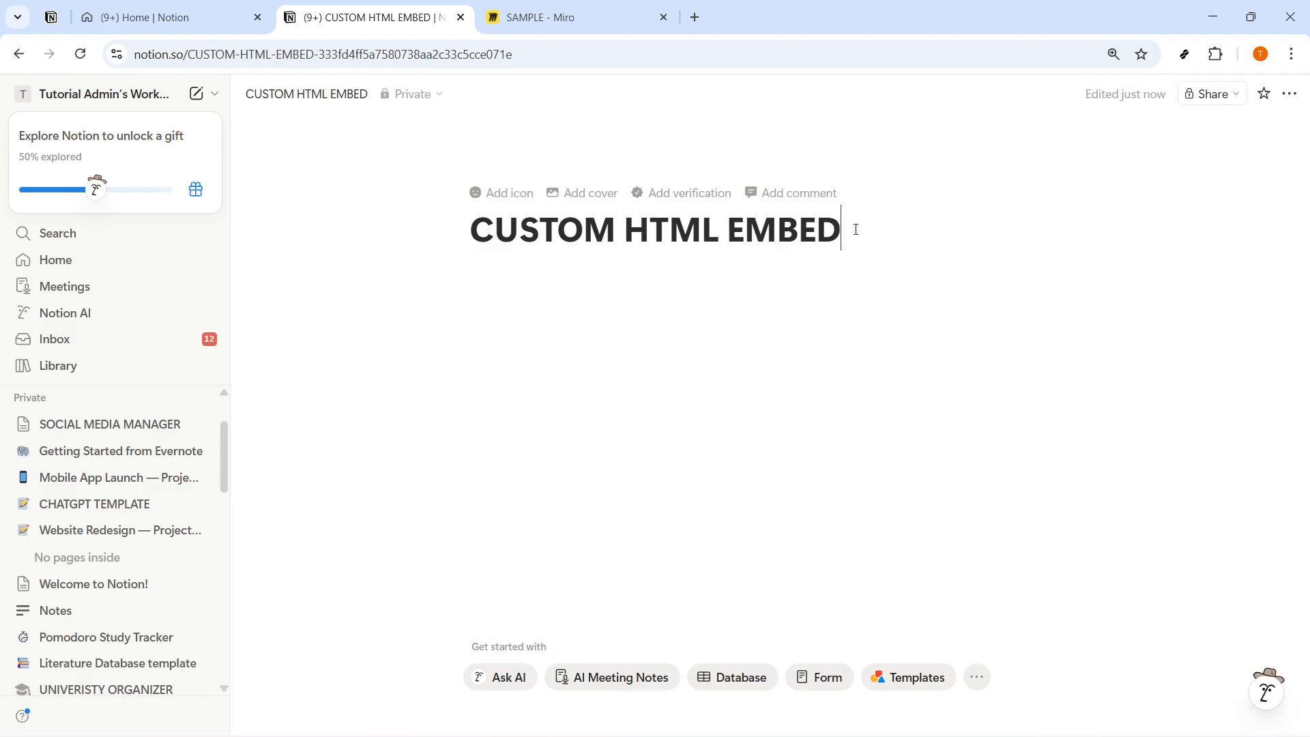
{"action": "left_click_drag", "start_coordinate": [855, 229], "coordinate": [468, 232]}
{"action": "left_click", "coordinate": [521, 286]}
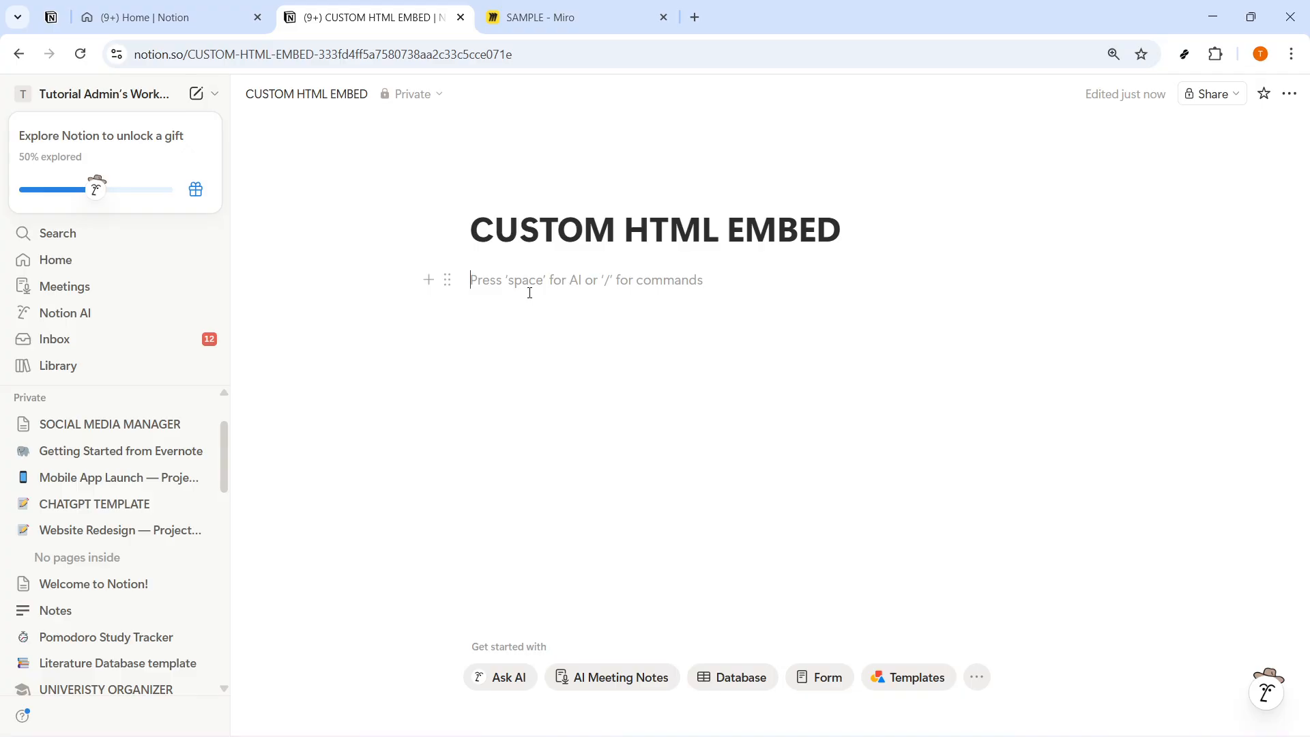
{"action": "type", "text": "EMBED"}
{"action": "key", "text": "BackSpace"}
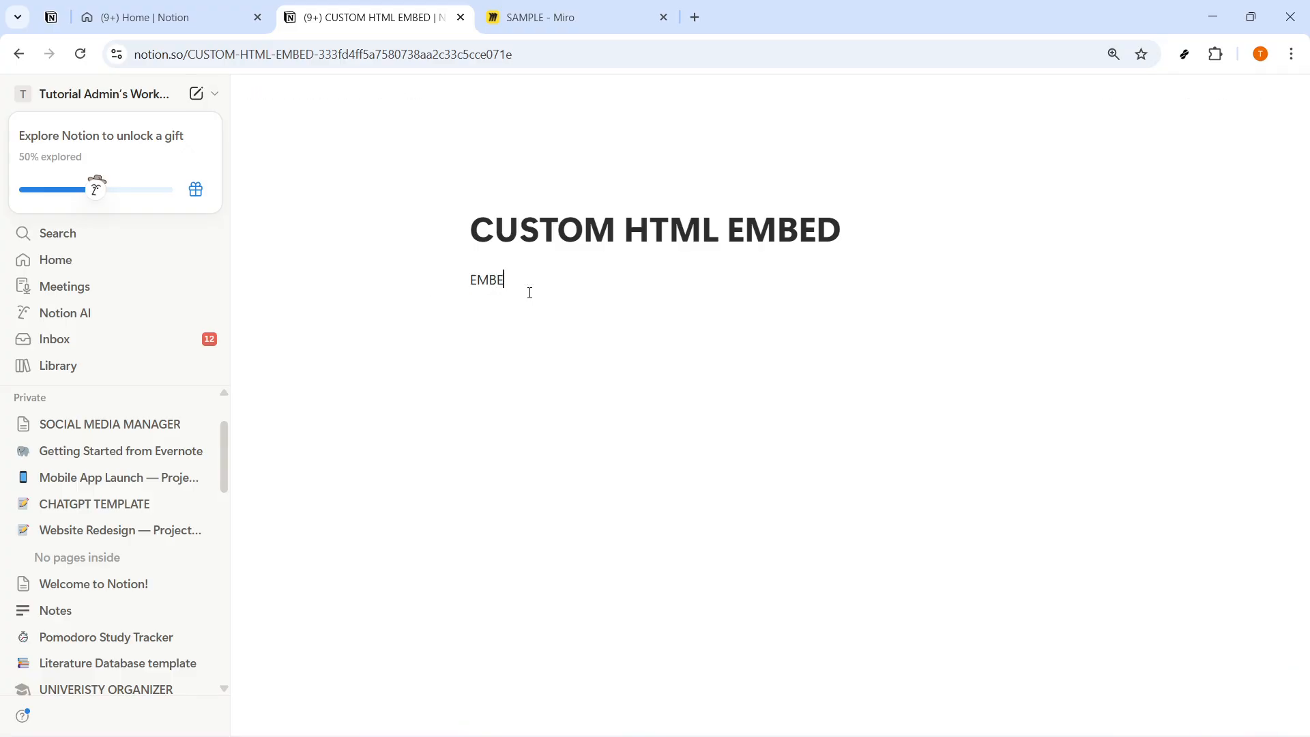
{"action": "key", "text": "BackSpace"}
{"action": "key", "text": "BackSpace"}
{"action": "key", "text": "BackSpace"}
{"action": "key", "text": "BackSpace"}
{"action": "type", "text": "C"}
{"action": "key", "text": "BackSpace"}
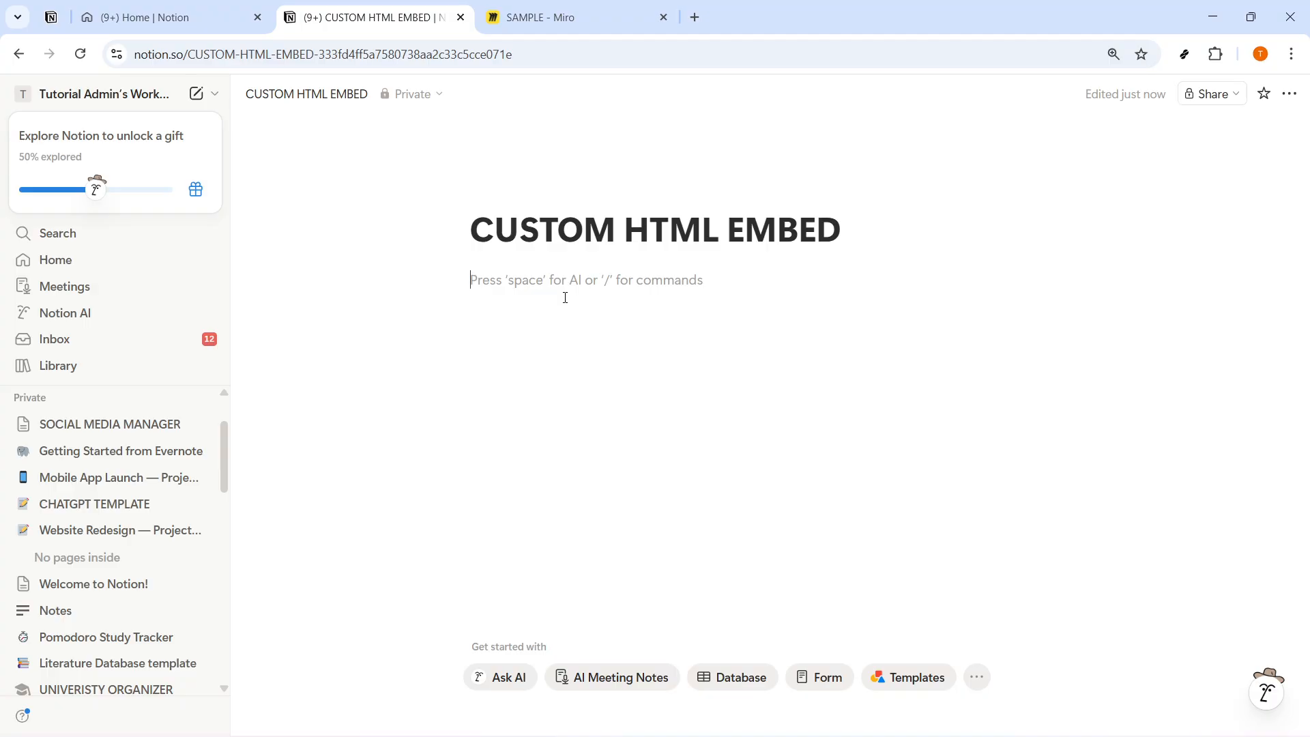
Step: Insert an Embed block under the page title, check its Upload option, and return to its Link option
{"action": "type", "text": "/EMBED"}
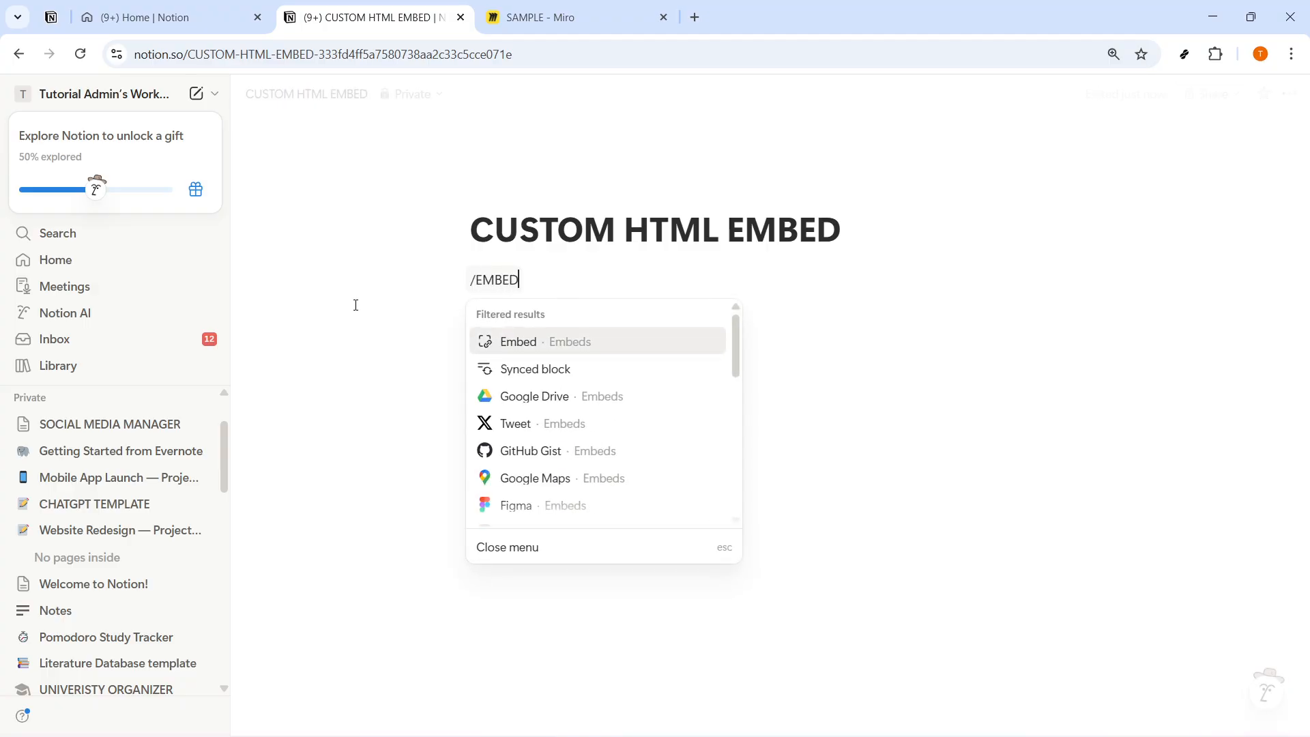
{"action": "left_click", "coordinate": [579, 351]}
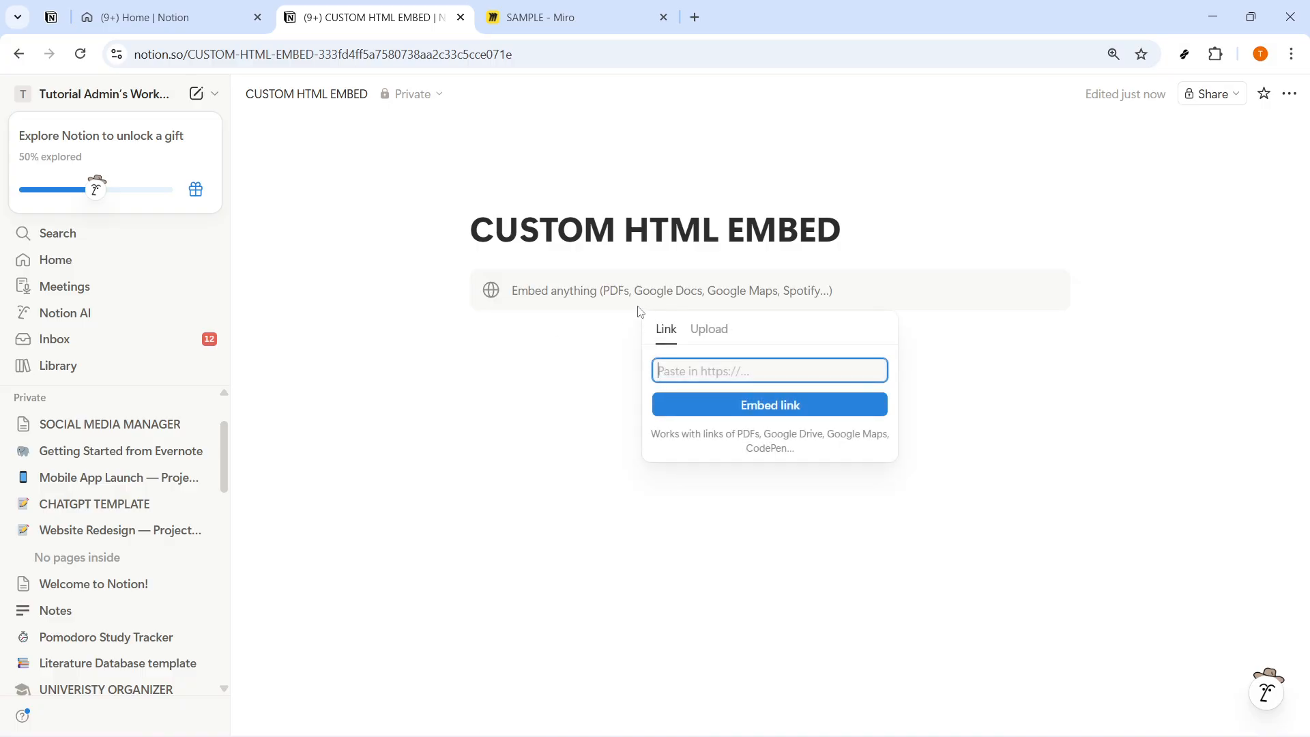
{"action": "left_click", "coordinate": [706, 332]}
{"action": "left_click", "coordinate": [667, 328]}
Step: Switch to the SAMPLE board in Miro and copy the board's embed link
{"action": "key", "text": "ctrl+Tab"}
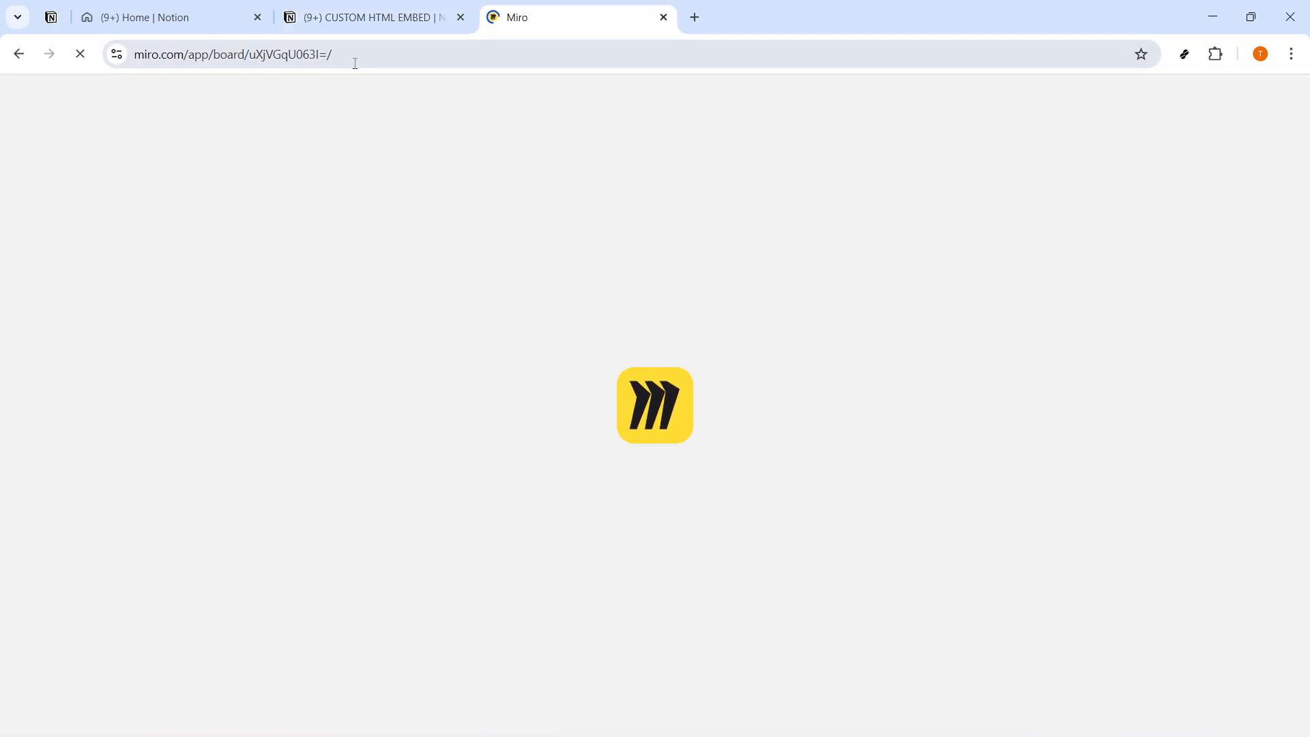
{"action": "left_click", "coordinate": [140, 58]}
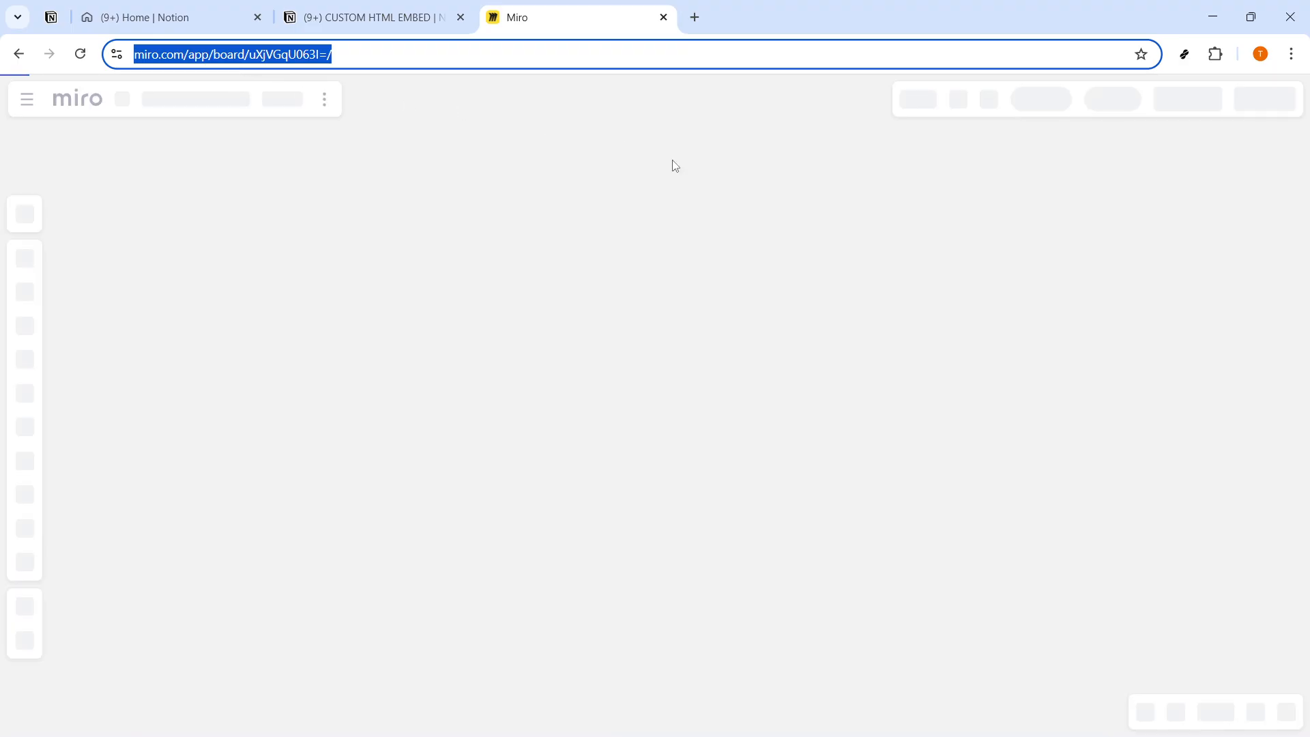
{"action": "left_click", "coordinate": [629, 166]}
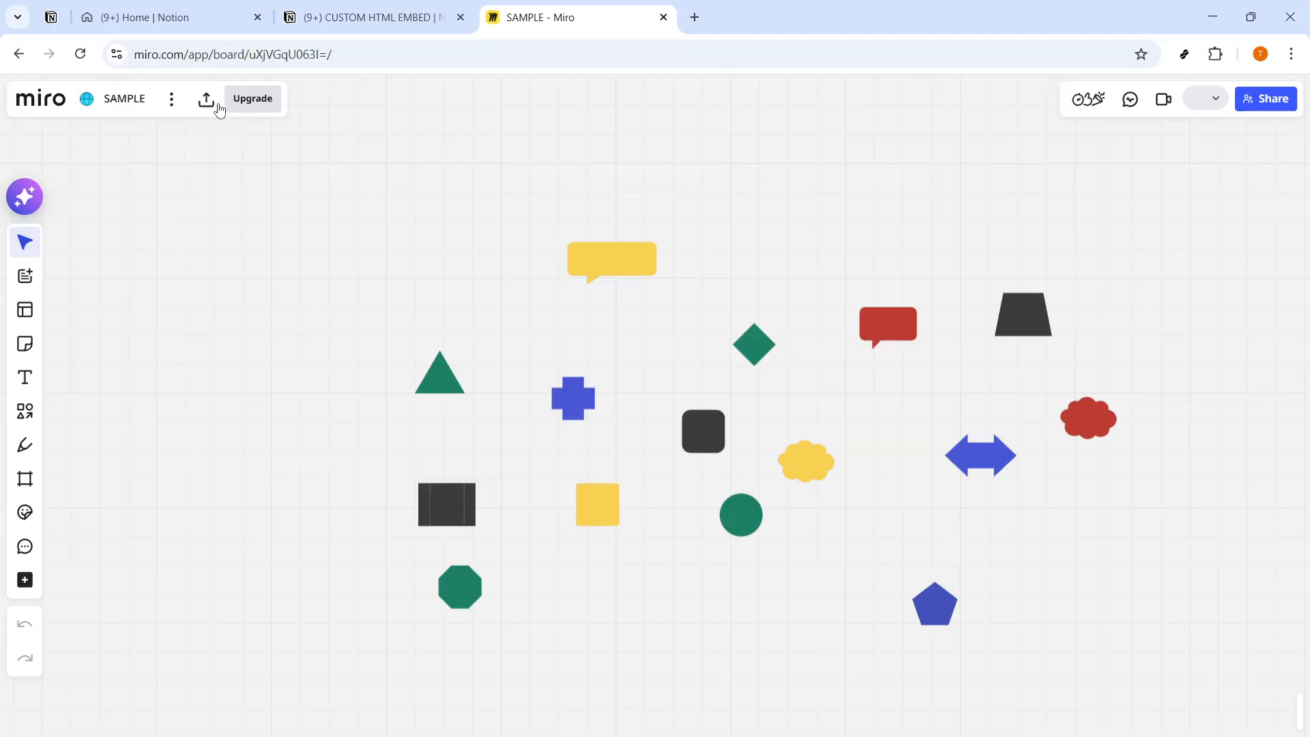
{"action": "left_click", "coordinate": [207, 100]}
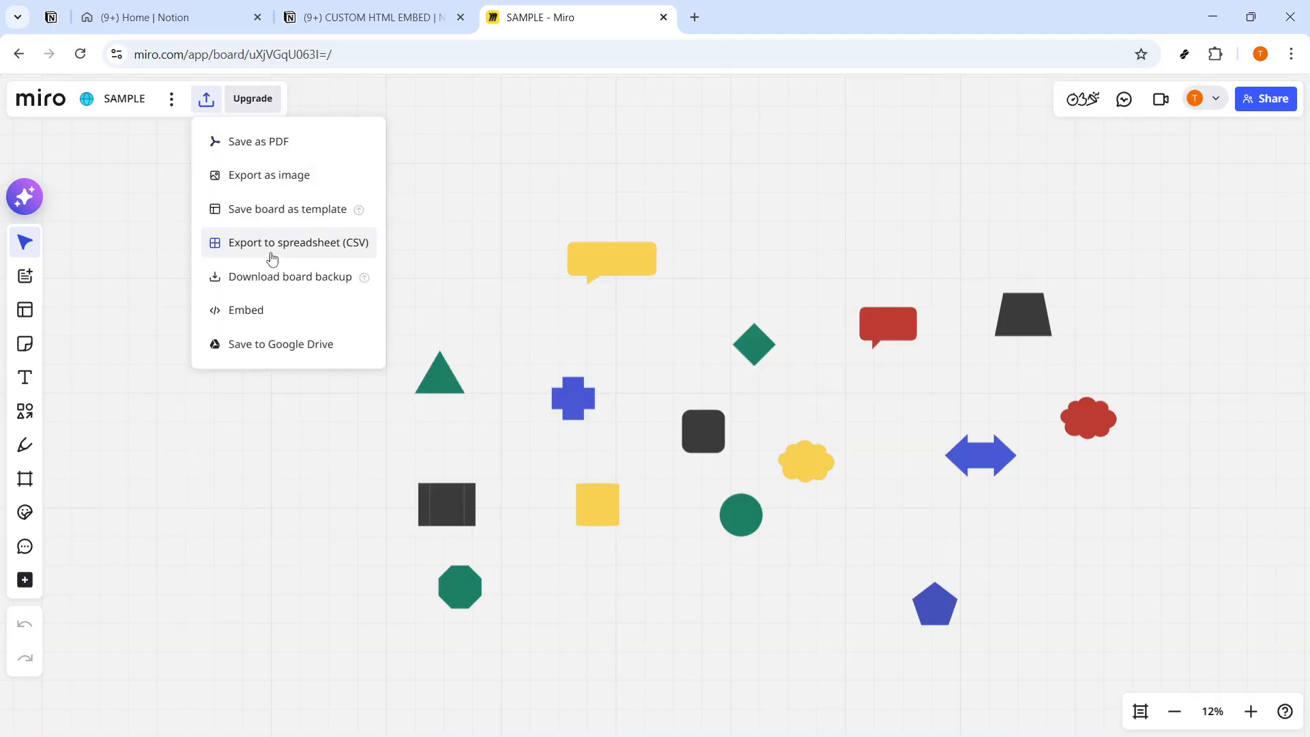
{"action": "left_click", "coordinate": [276, 345]}
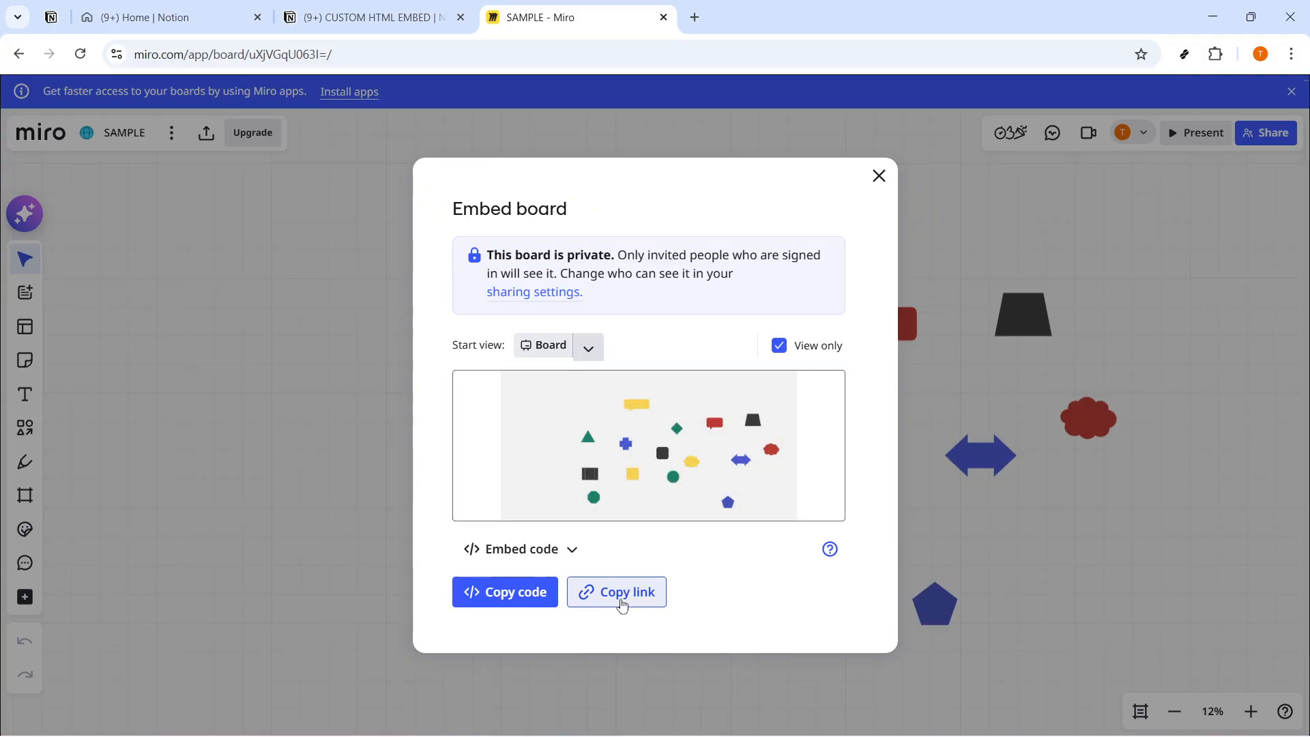
{"action": "left_click", "coordinate": [622, 605]}
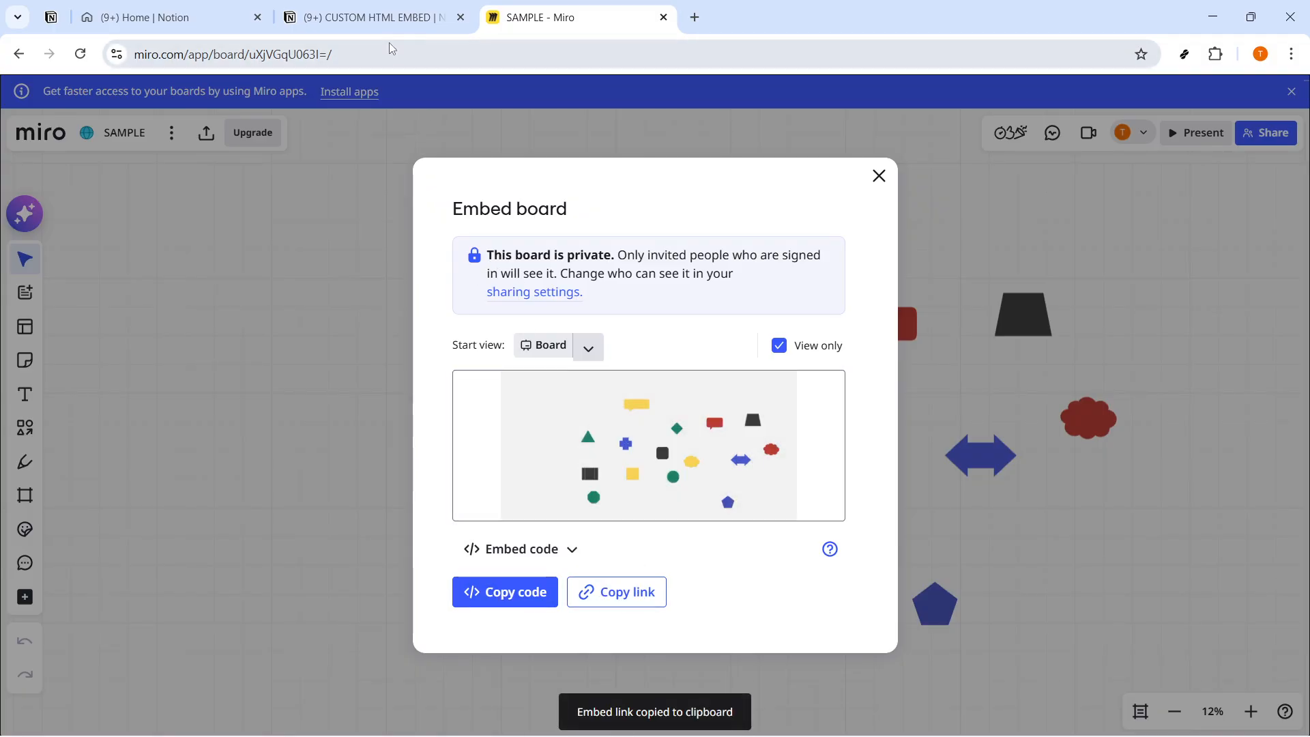
Step: Return to the CUSTOM HTML EMBED page in Notion and embed the Miro board using the copied link
{"action": "left_click", "coordinate": [382, 18]}
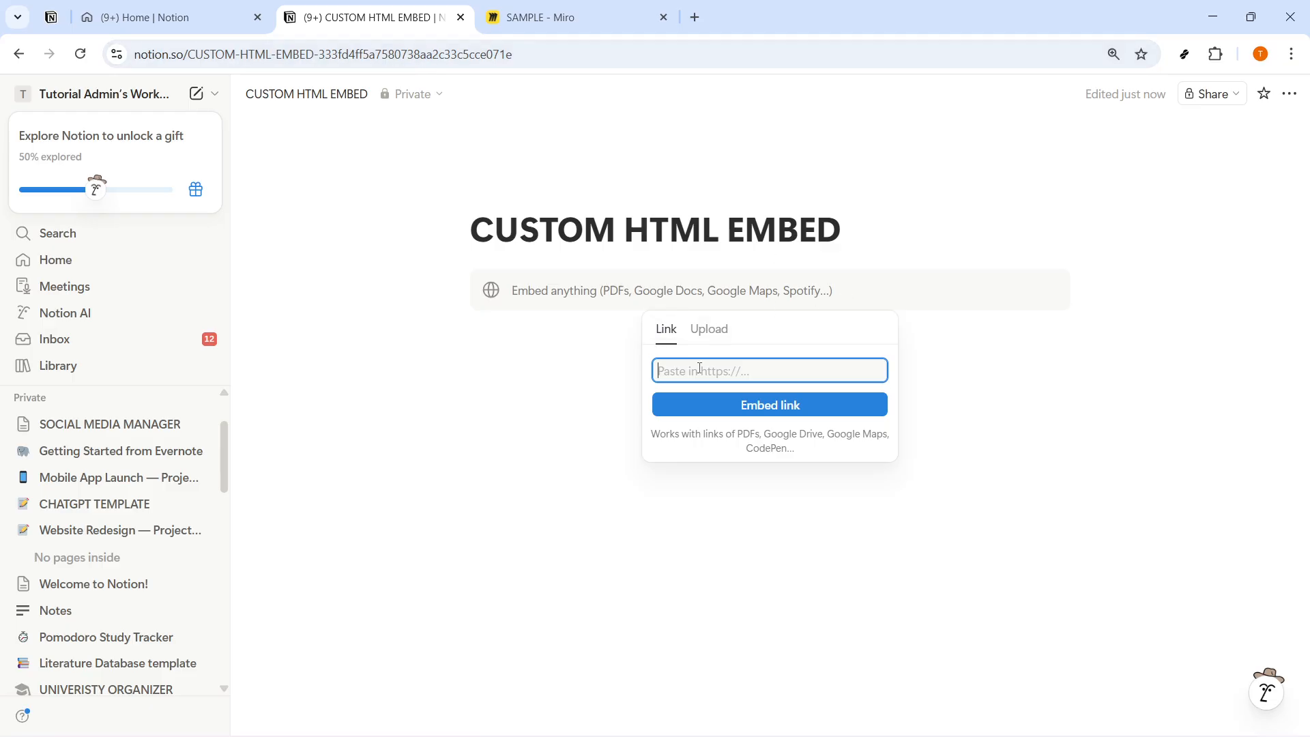
{"action": "key", "text": "ctrl+v"}
{"action": "left_click", "coordinate": [758, 403]}
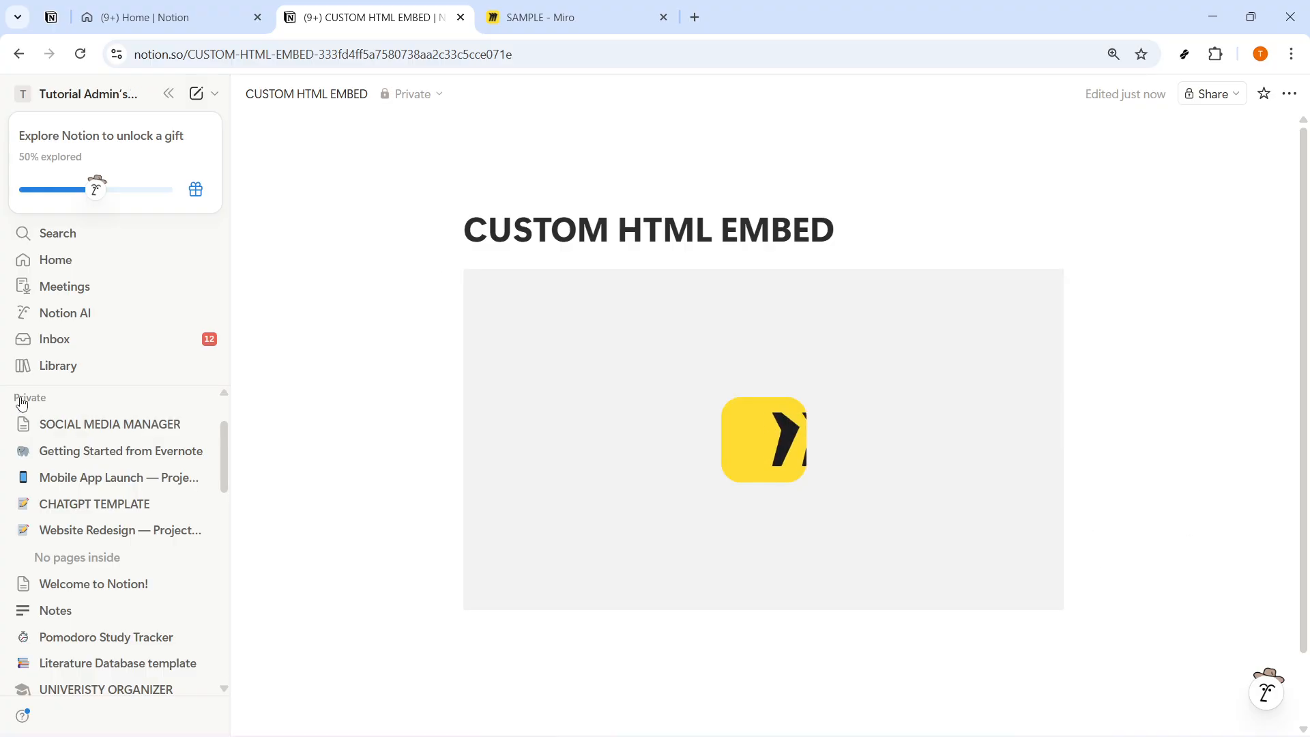
Step: Collapse the Private section of the sidebar and zoom out the embedded Miro board by two levels
{"action": "left_click", "coordinate": [65, 407]}
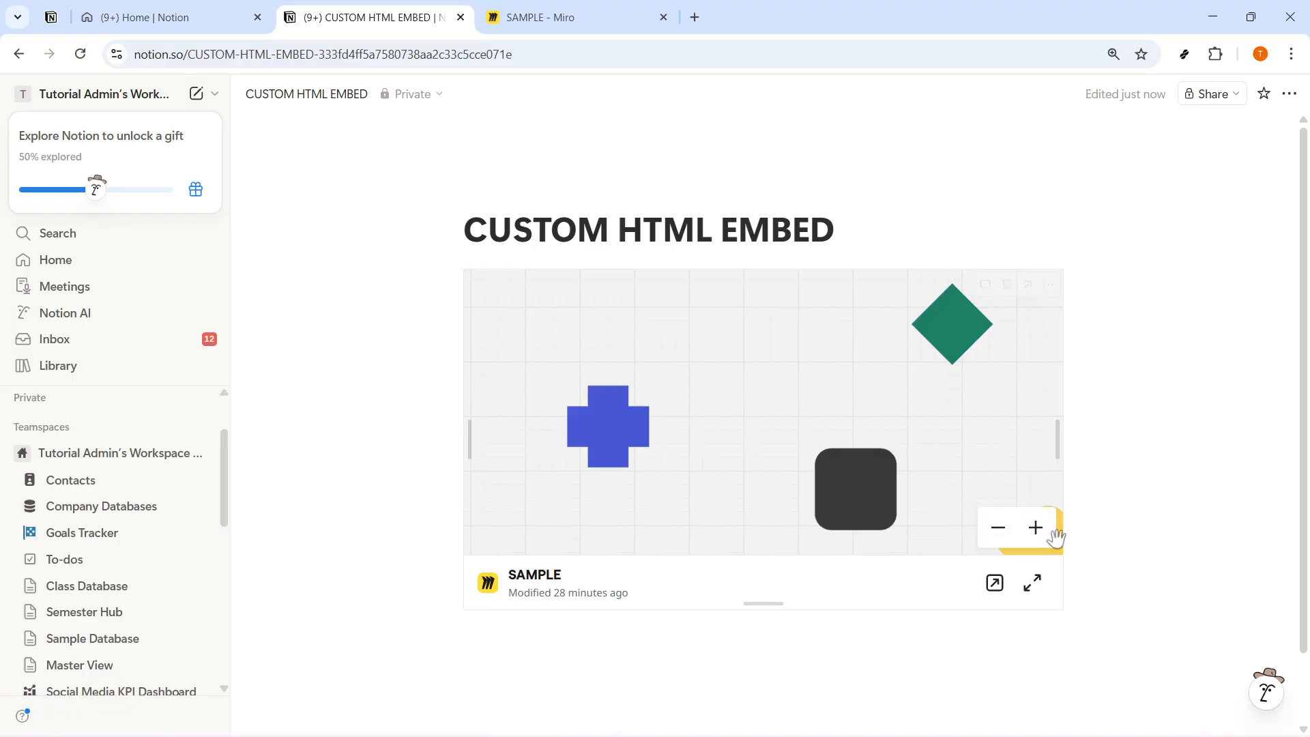
{"action": "left_click", "coordinate": [998, 529]}
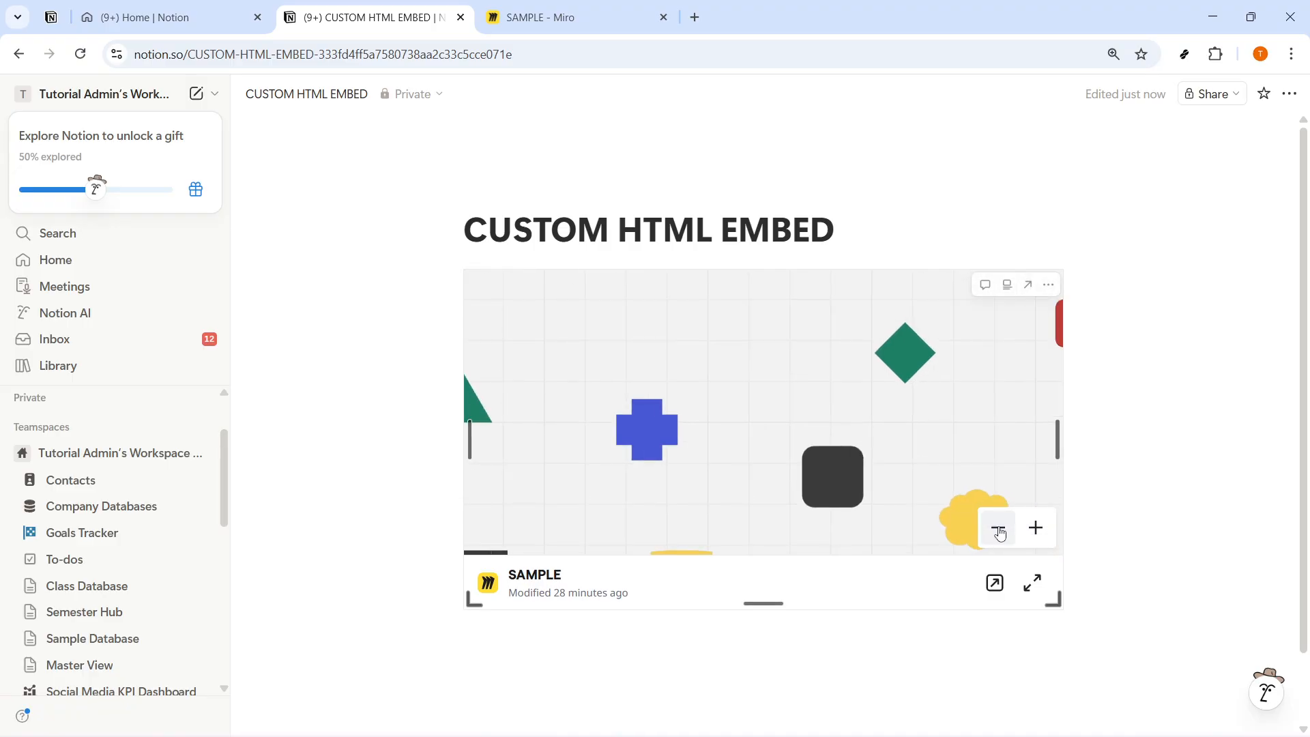
{"action": "left_click", "coordinate": [1000, 531]}
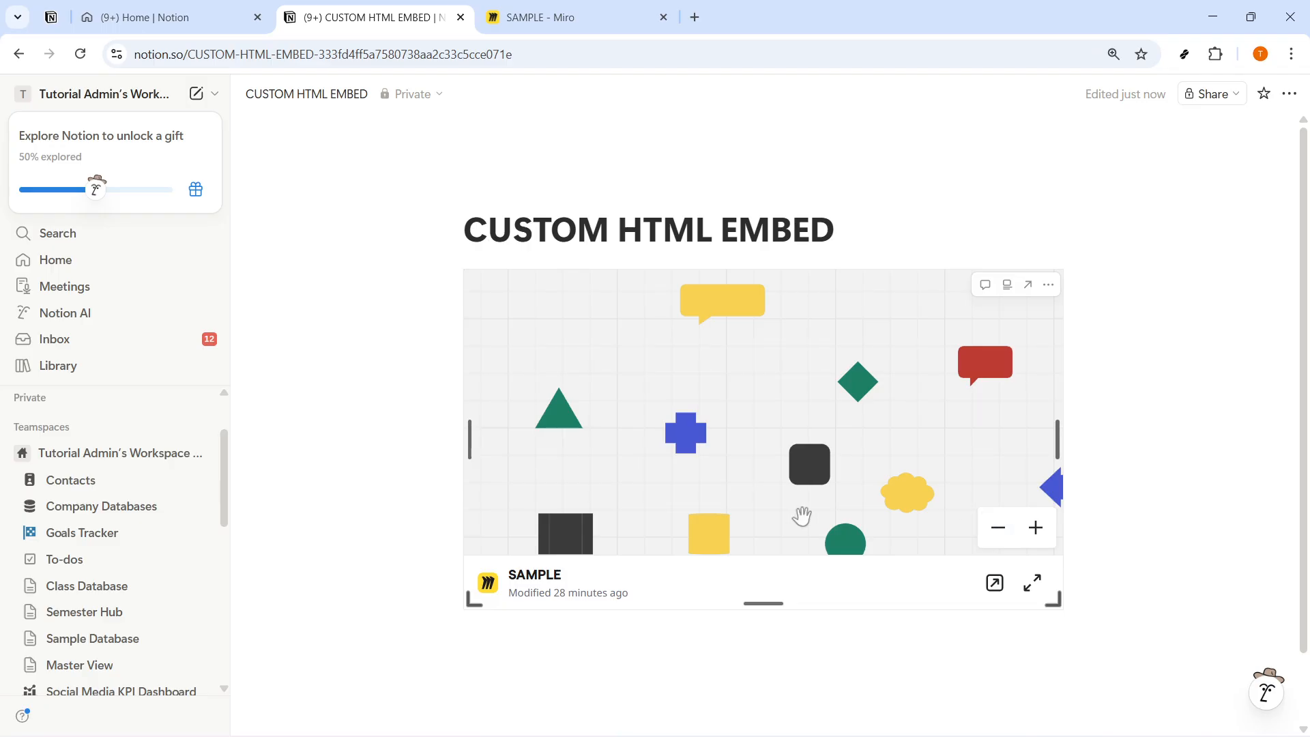
Step: Add a blank line below the embedded board and insert a Code block beneath it
{"action": "left_click", "coordinate": [807, 652]}
{"action": "scroll", "coordinate": [806, 649], "scroll_direction": "down", "scroll_amount": 2}
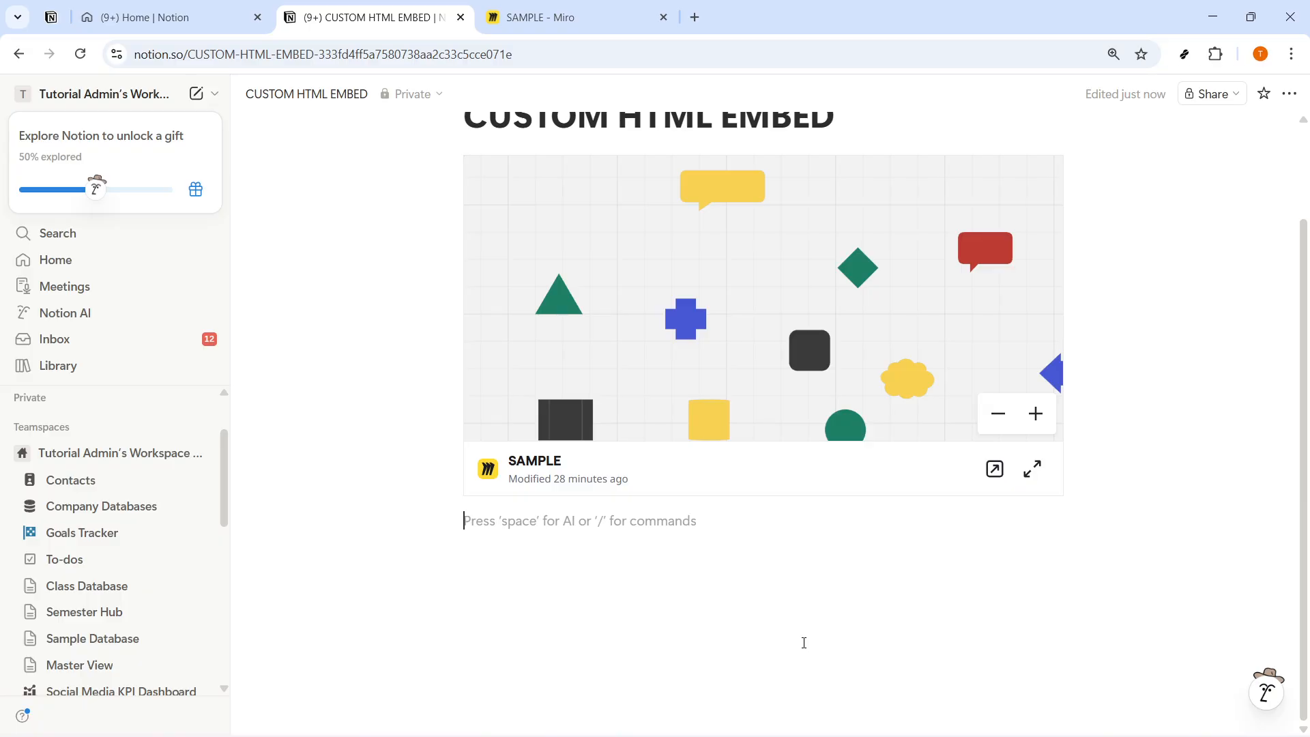
{"action": "key", "text": "Return"}
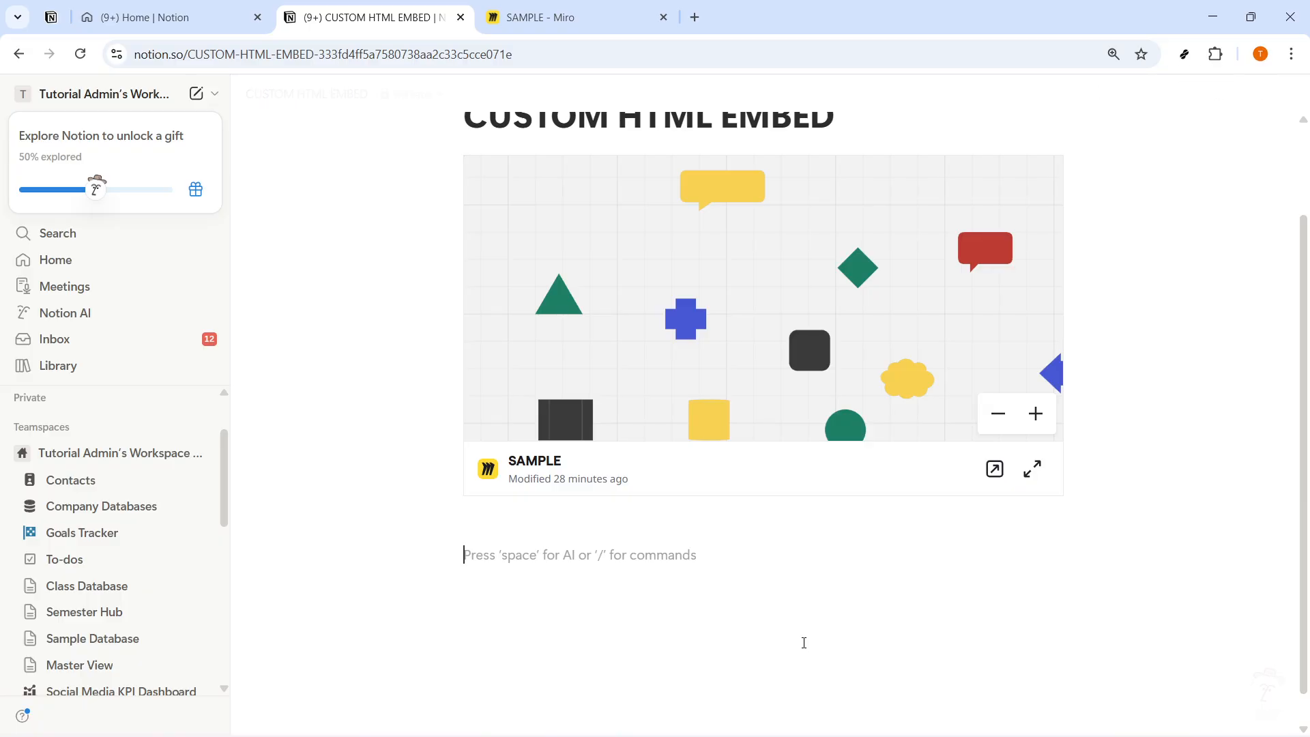
{"action": "type", "text": "/c"}
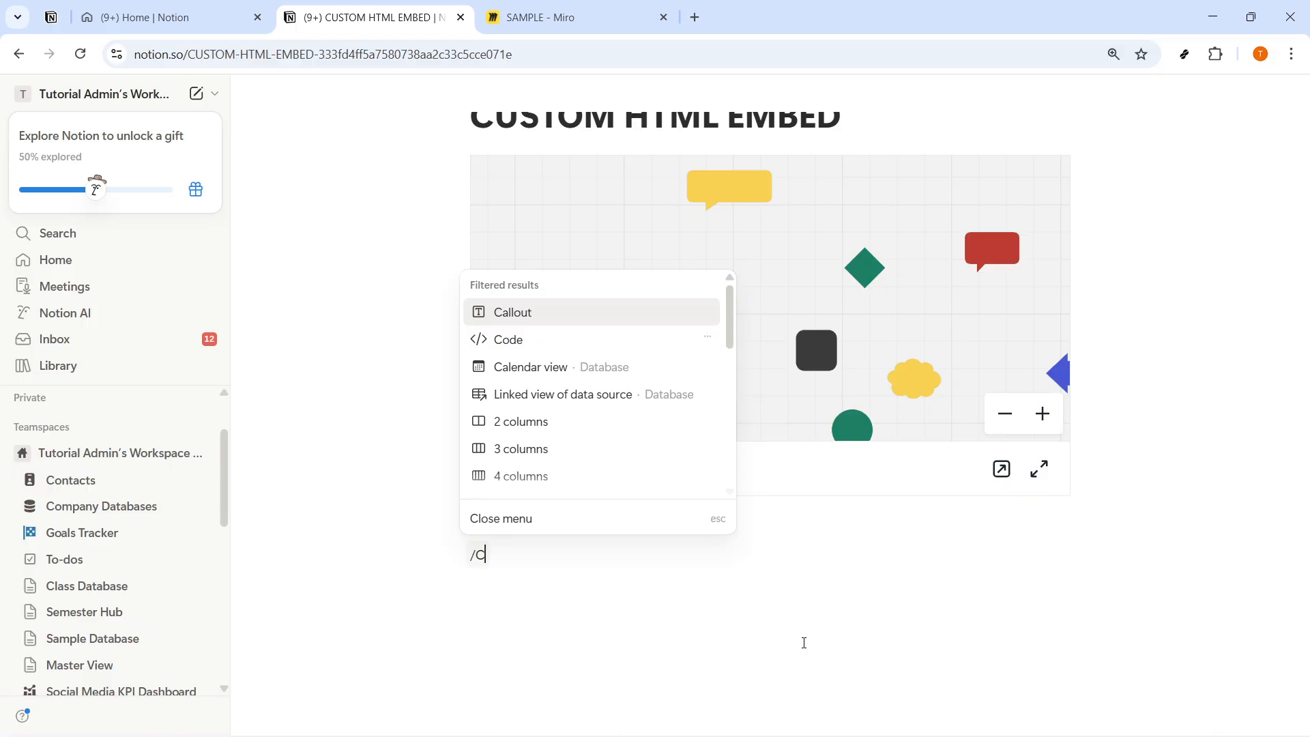
{"action": "type", "text": "ODE"}
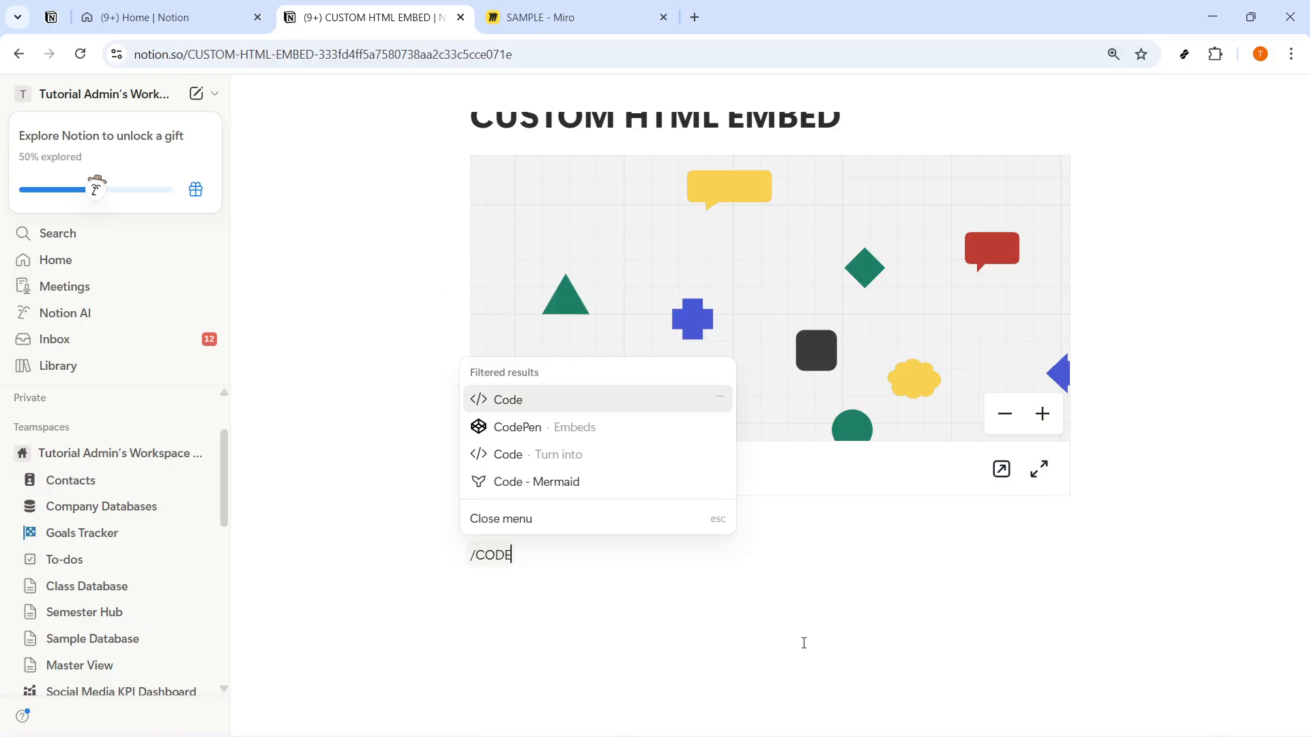
{"action": "left_click", "coordinate": [580, 400]}
Step: Switch to the Miro board, expand its embed code, and copy that iframe code
{"action": "key", "text": "ctrl+Tab"}
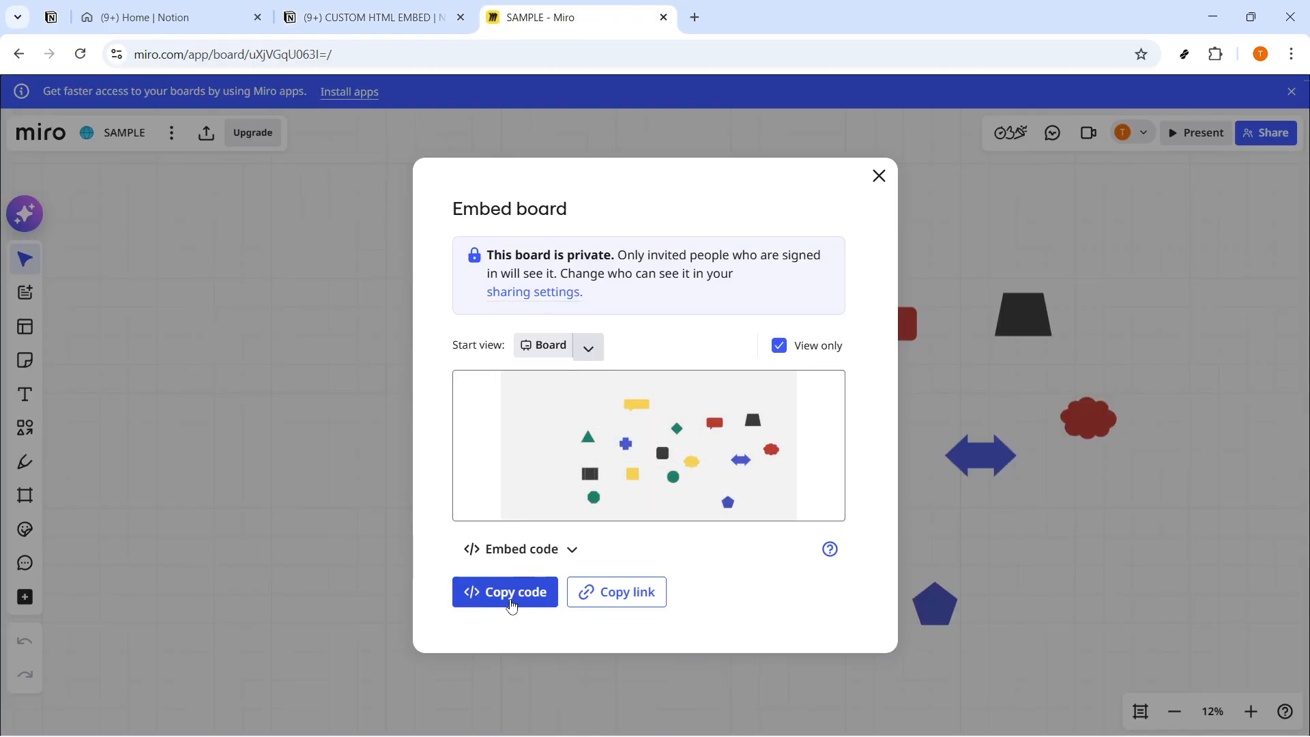
{"action": "left_click", "coordinate": [531, 549]}
{"action": "left_click", "coordinate": [536, 624]}
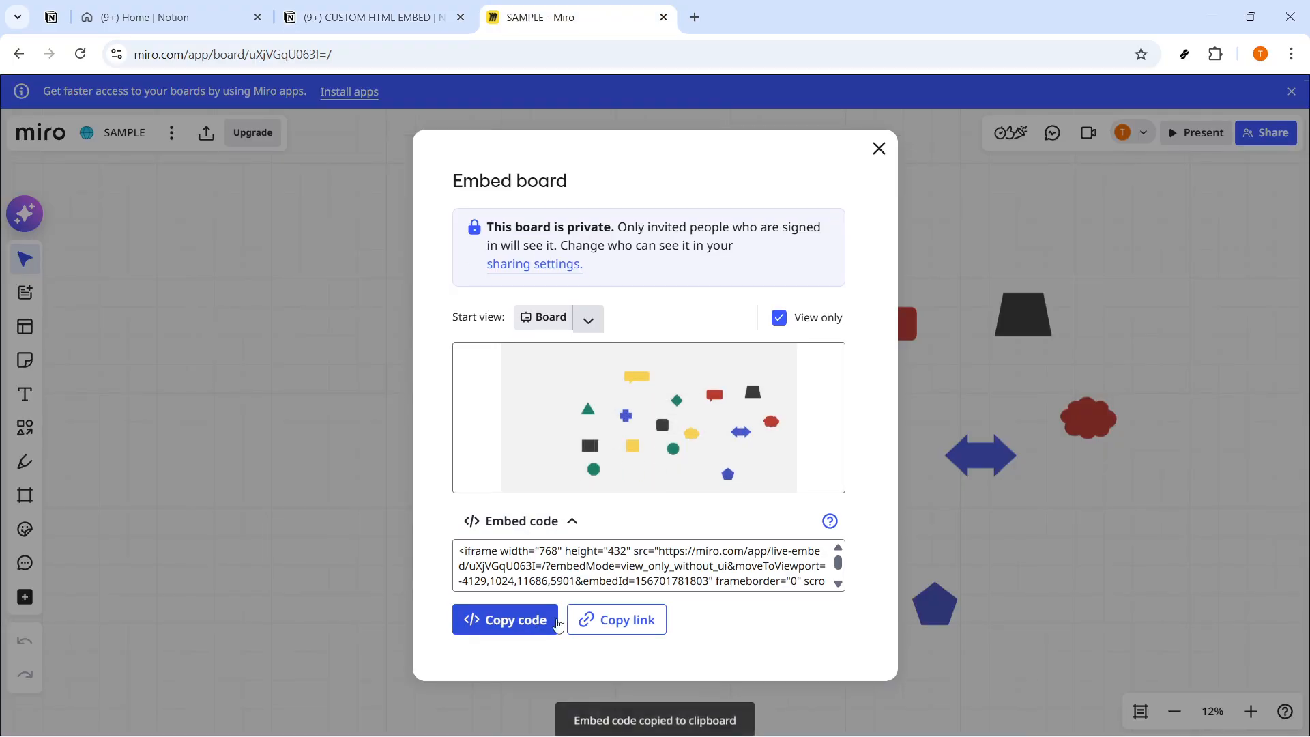
Step: Paste the iframe code into the code block on the Notion page and set the block's language to HTML
{"action": "key", "text": "ctrl+shift+Tab"}
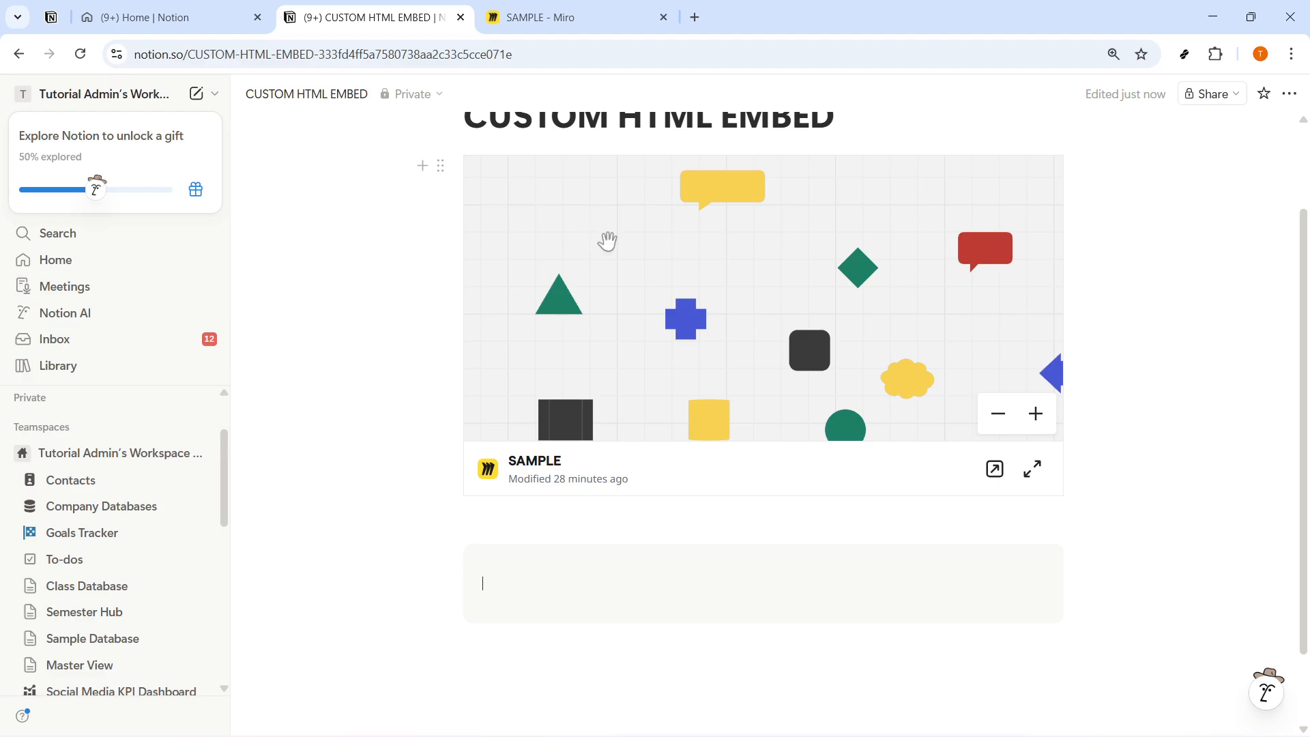
{"action": "left_click", "coordinate": [521, 590]}
{"action": "key", "text": "ctrl+v"}
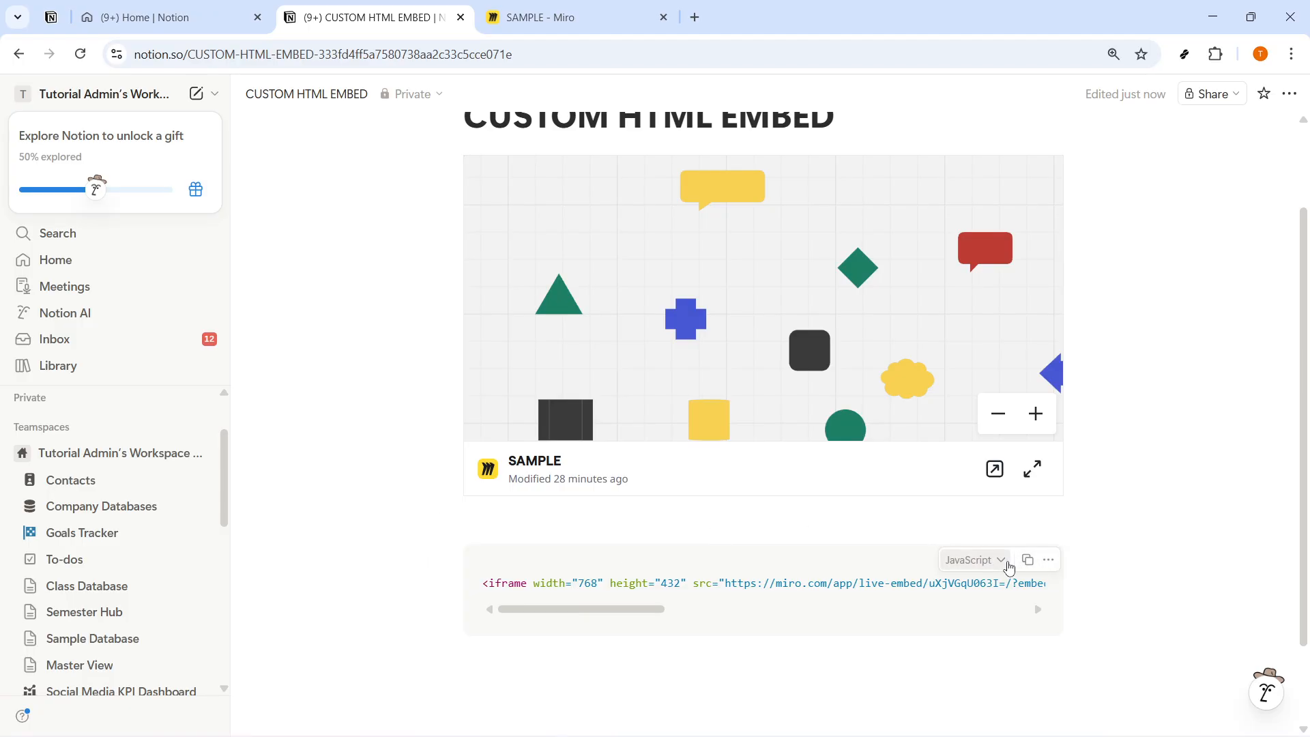
{"action": "left_click", "coordinate": [1005, 561]}
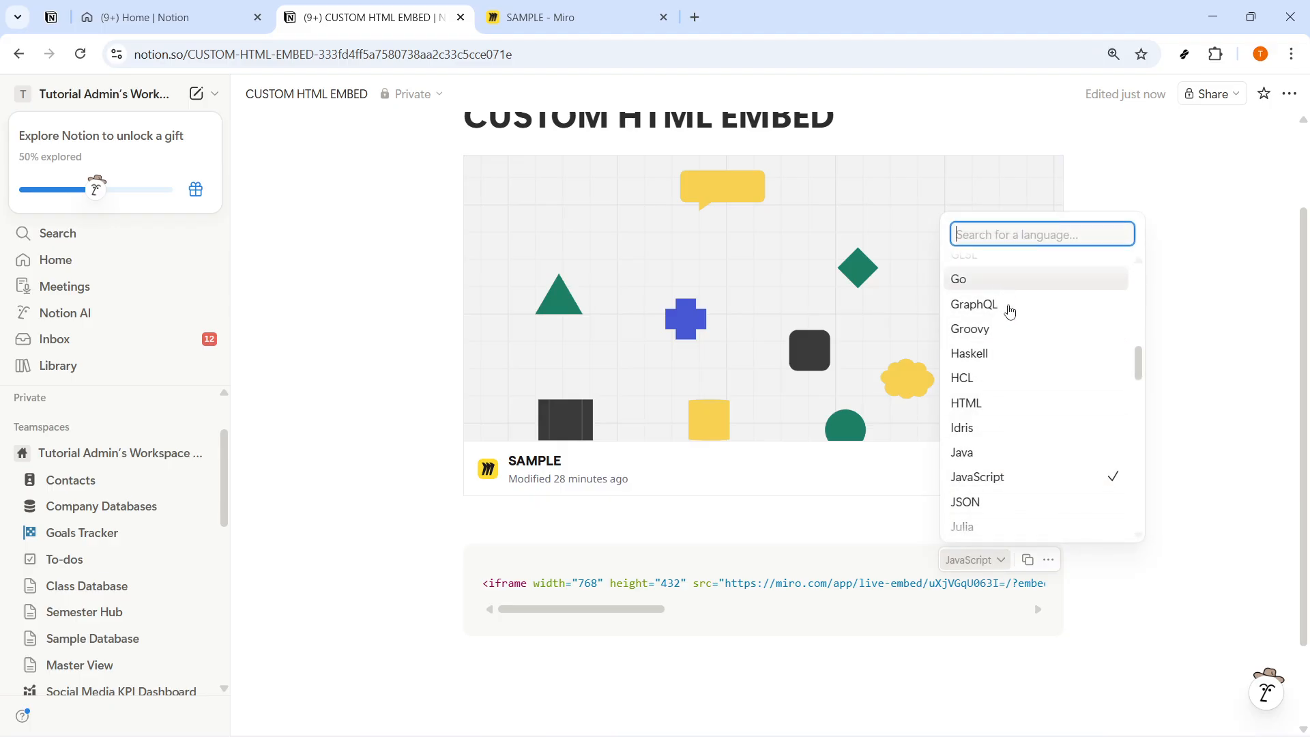
{"action": "left_click", "coordinate": [1019, 403]}
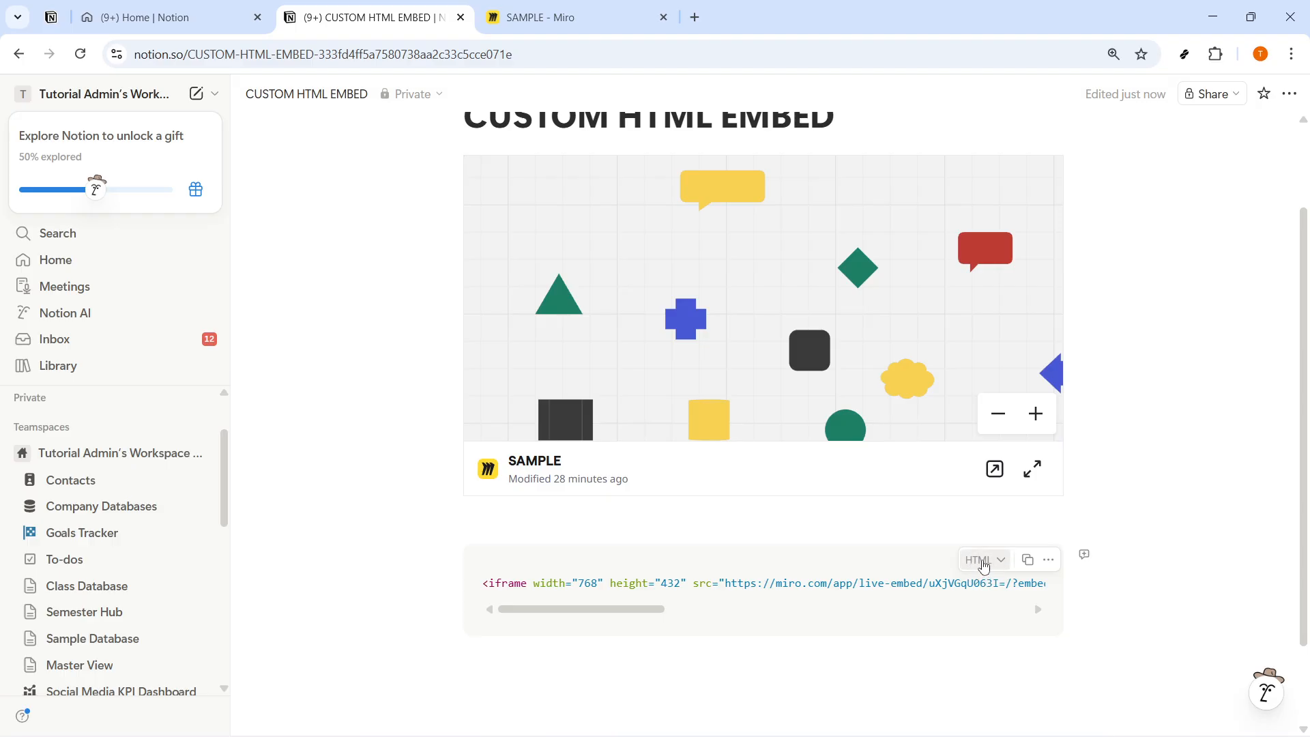
Step: Look over the code block's available actions and turn on Full width for the page
{"action": "left_click", "coordinate": [1049, 560]}
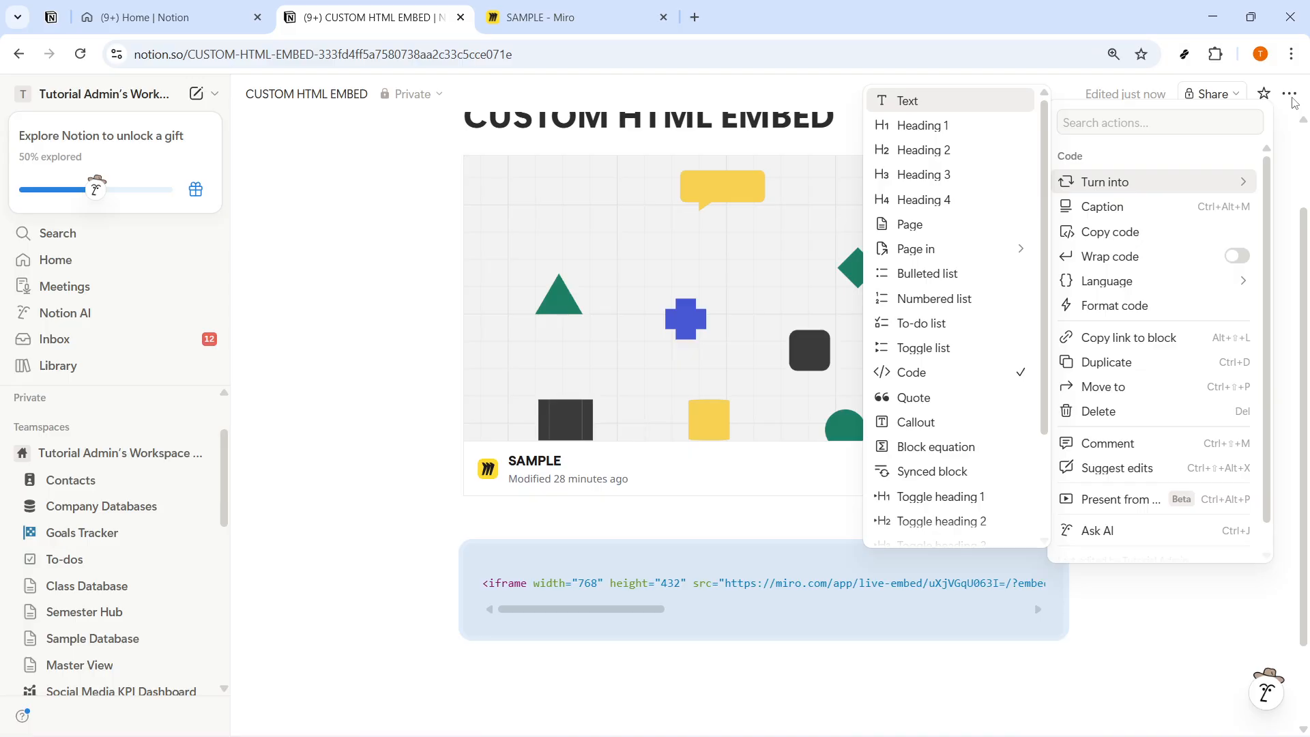
{"action": "left_click", "coordinate": [1287, 97]}
{"action": "left_click", "coordinate": [1289, 95]}
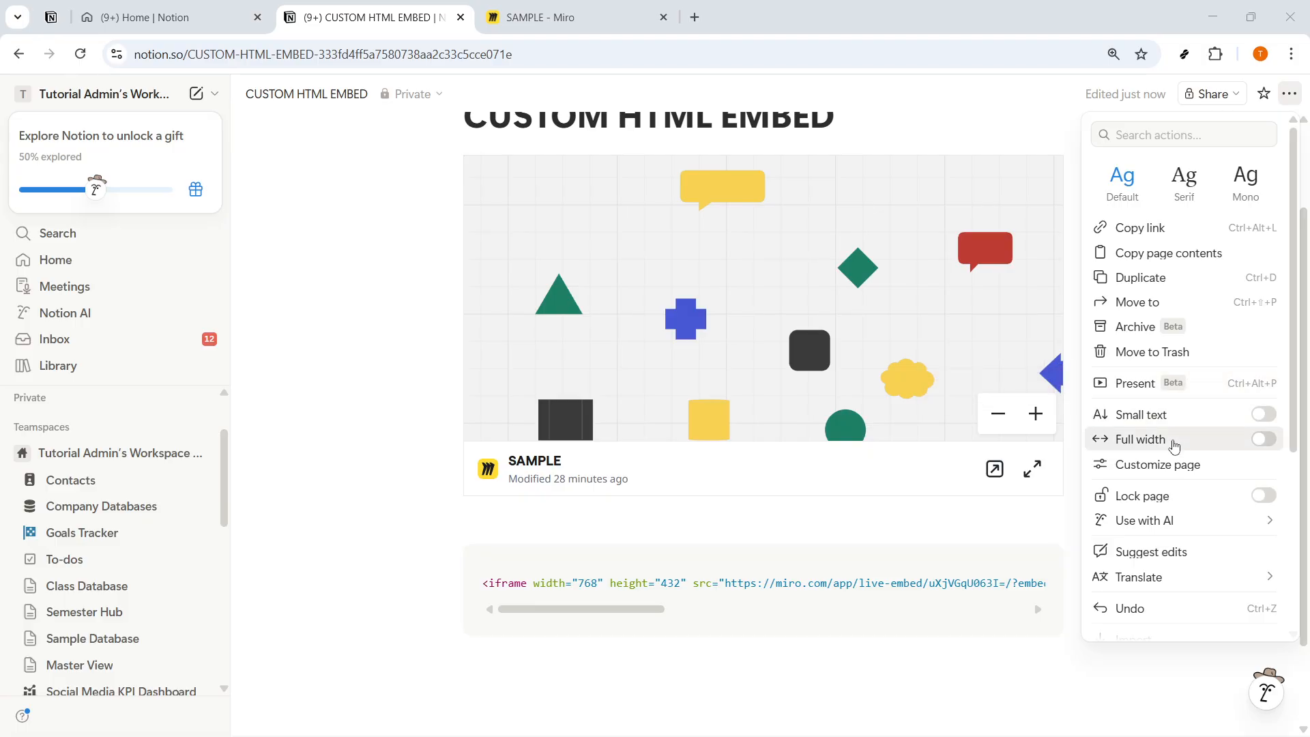
{"action": "left_click", "coordinate": [1278, 442]}
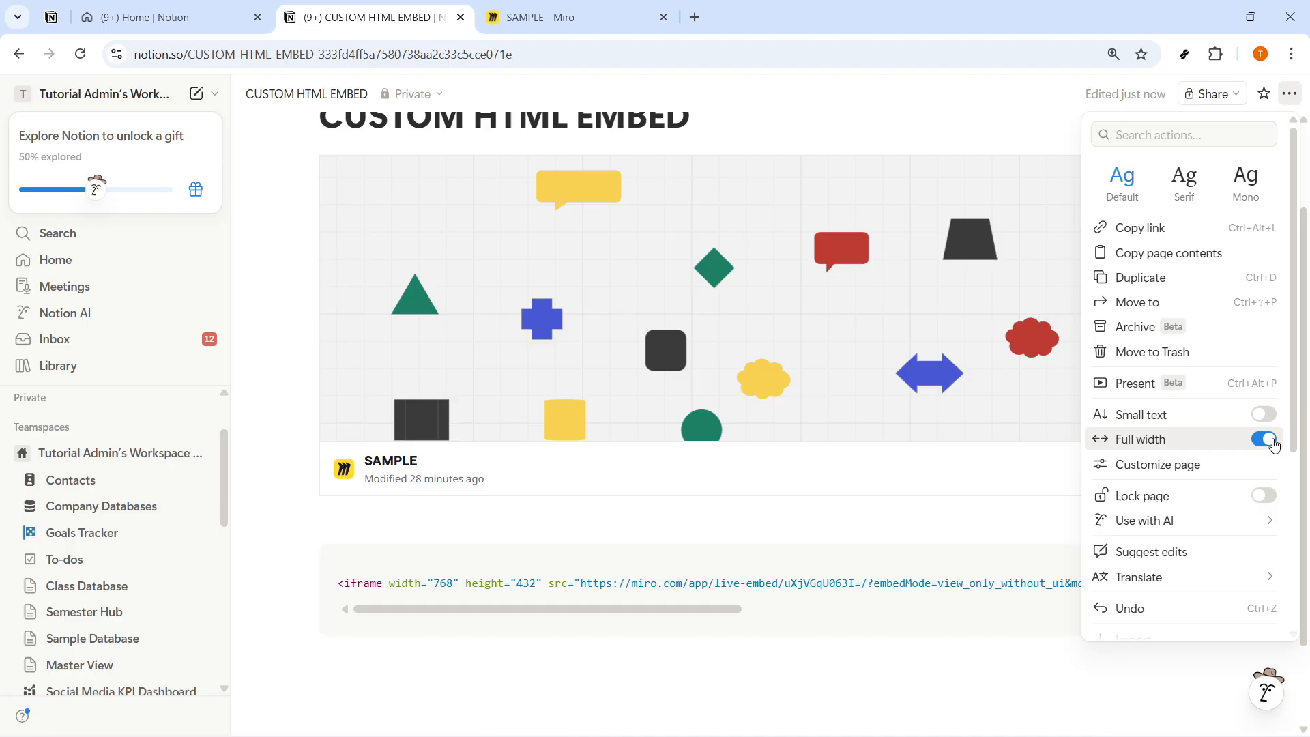
Step: Read the iframe code in the code block from end to end, and check the block's language options
{"action": "left_click", "coordinate": [586, 383]}
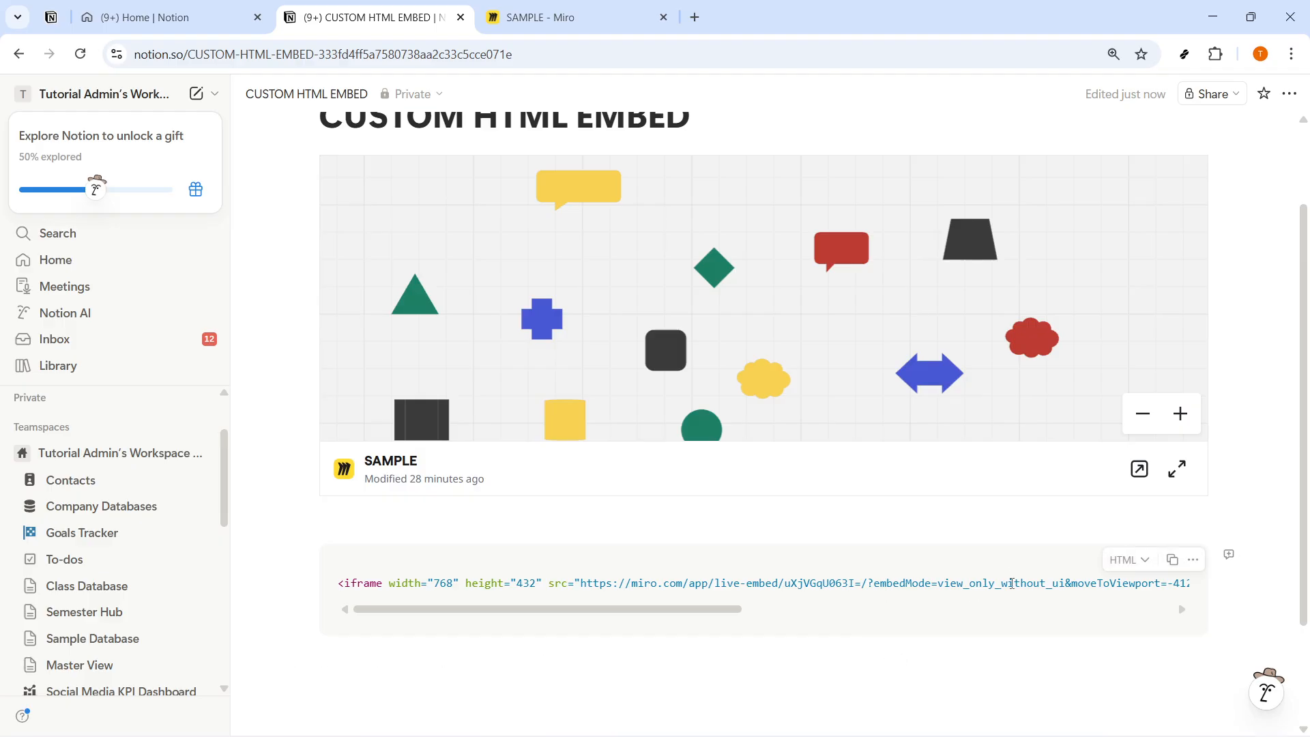
{"action": "left_click_drag", "start_coordinate": [1017, 588], "coordinate": [1188, 589]}
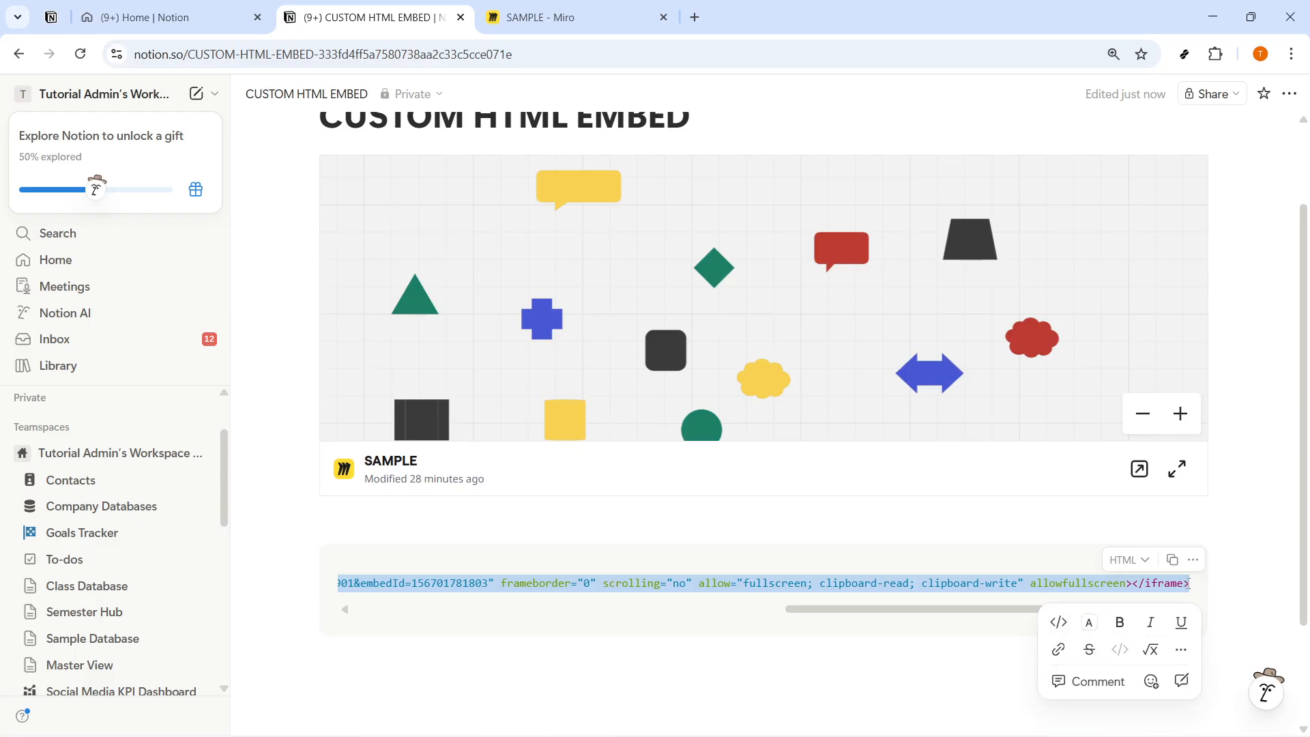
{"action": "left_click", "coordinate": [1253, 597]}
{"action": "scroll", "coordinate": [623, 350], "scroll_direction": "up", "scroll_amount": 1}
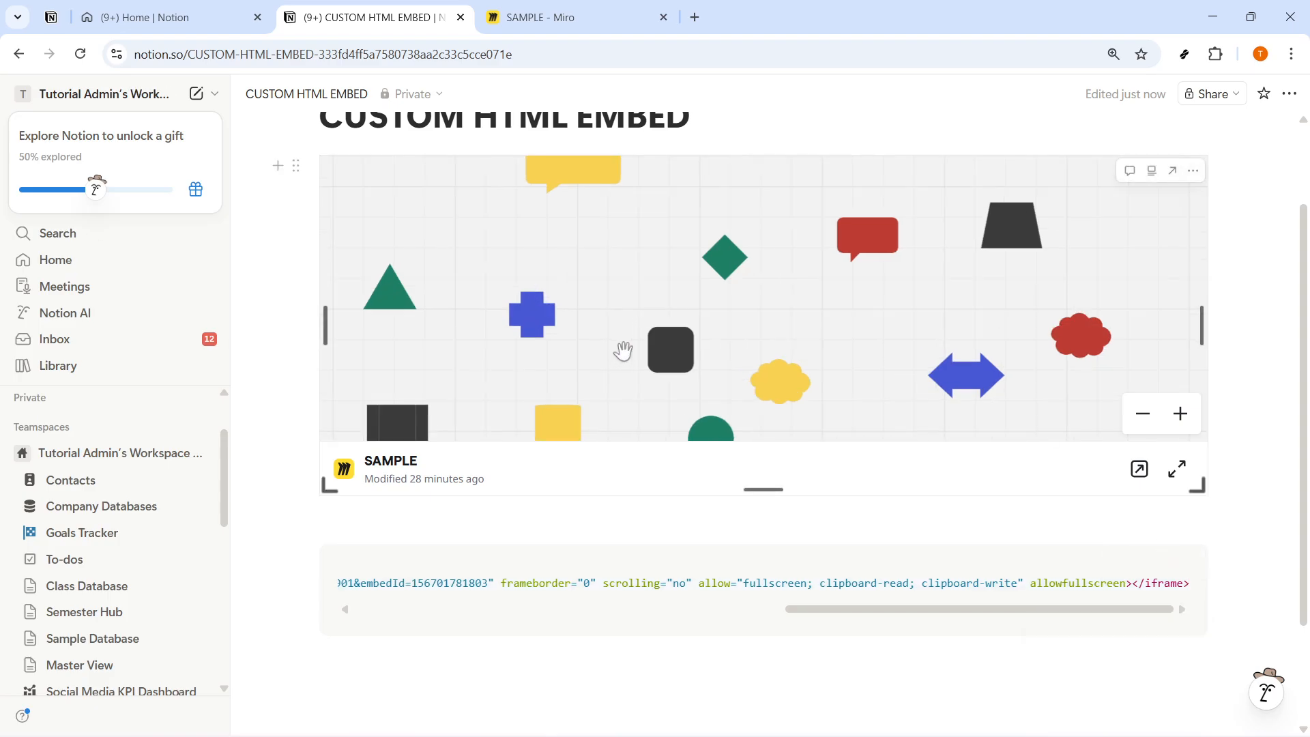
{"action": "scroll", "coordinate": [623, 350], "scroll_direction": "down", "scroll_amount": 1}
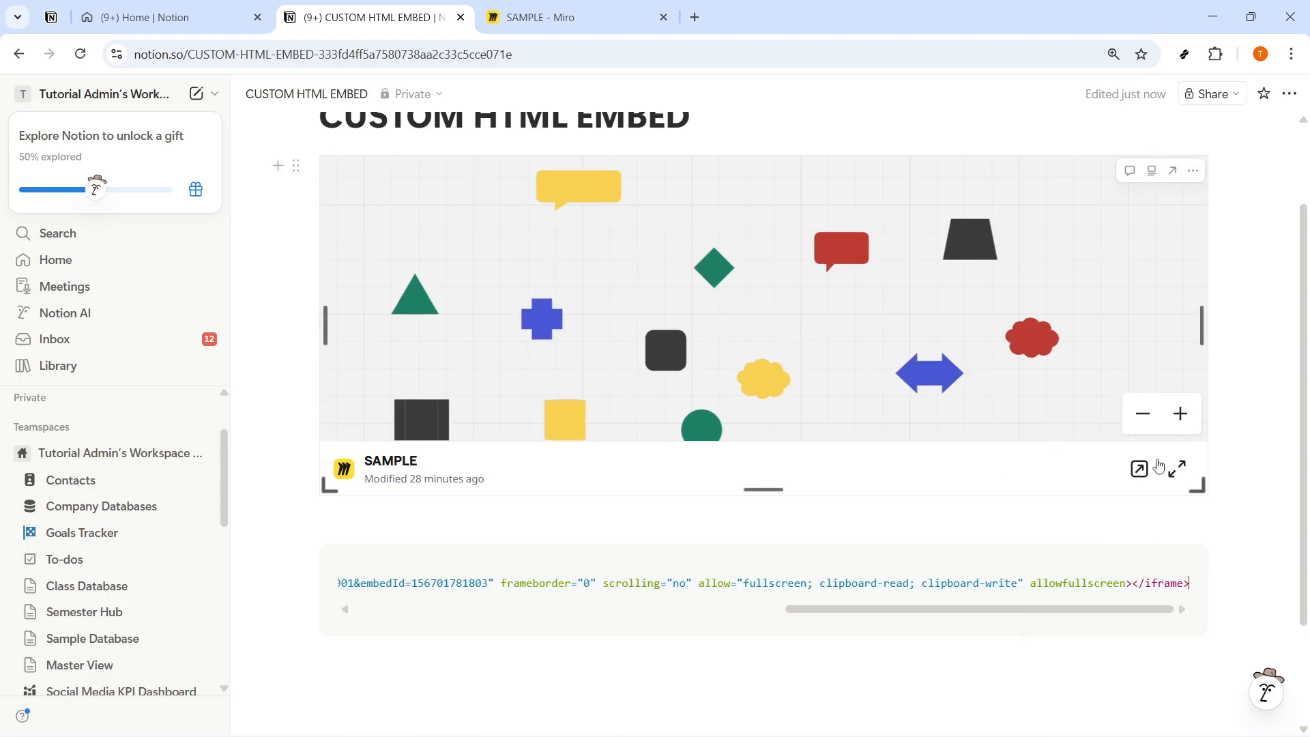
{"action": "scroll", "coordinate": [1304, 434], "scroll_direction": "up", "scroll_amount": 1}
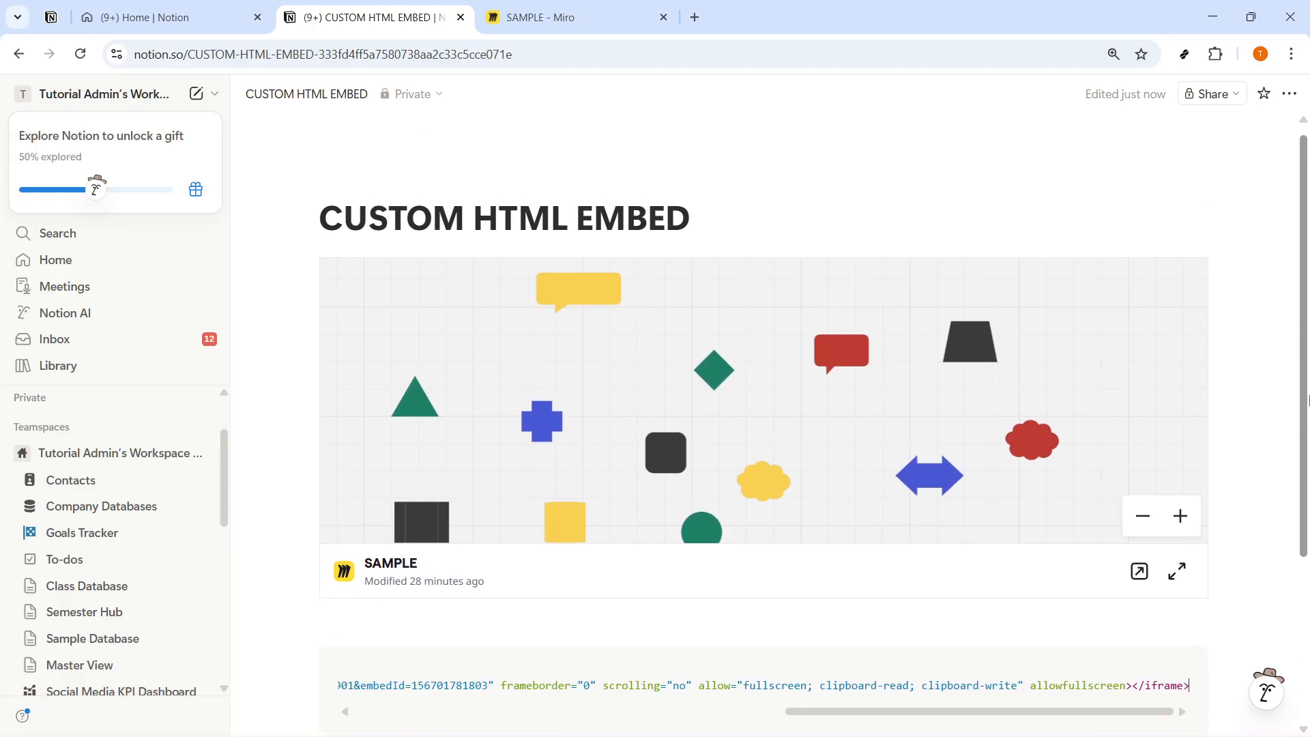
{"action": "scroll", "coordinate": [1304, 434], "scroll_direction": "down", "scroll_amount": 1}
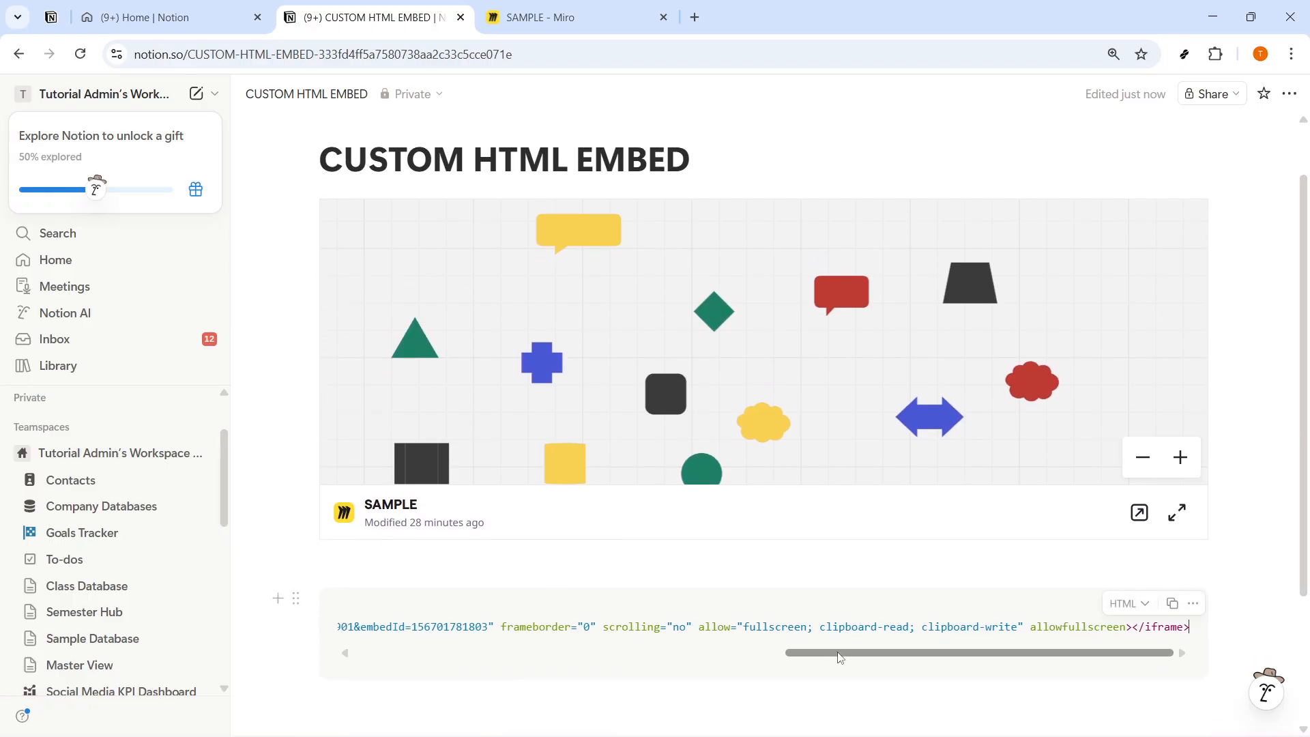
{"action": "left_click_drag", "start_coordinate": [839, 660], "coordinate": [409, 664]}
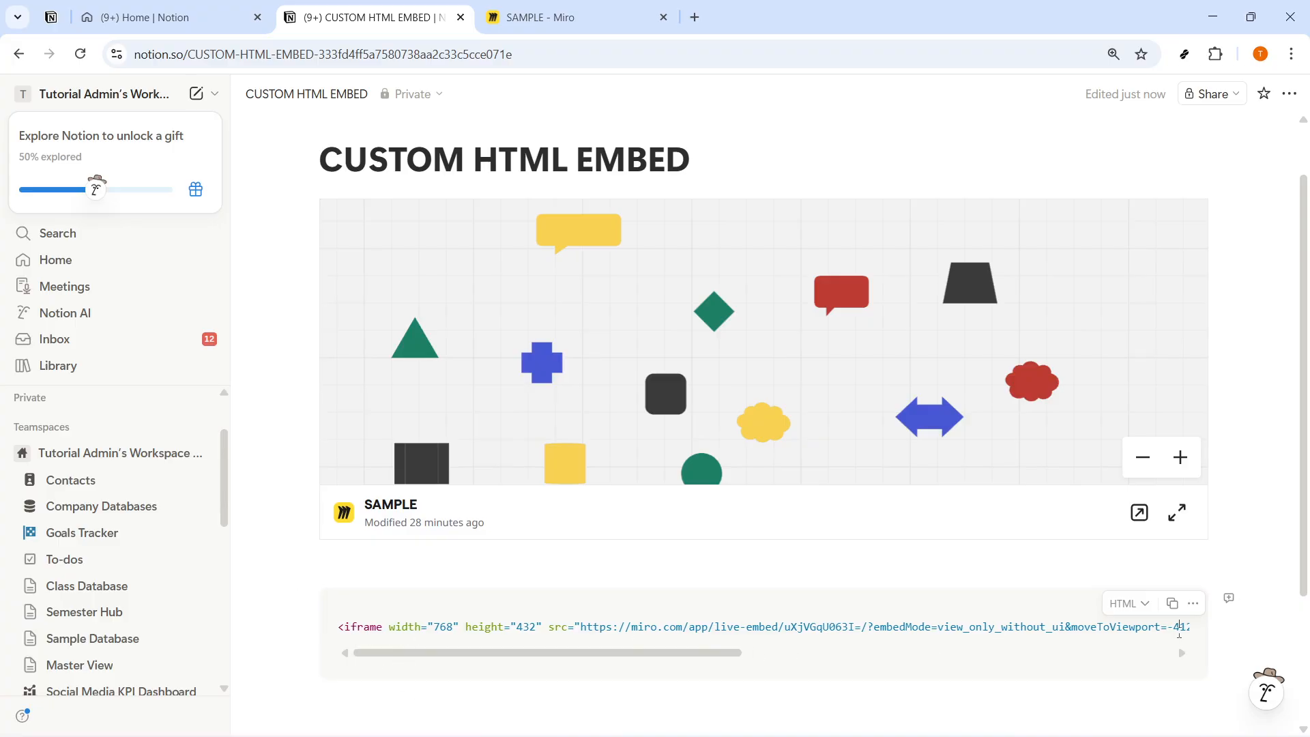
{"action": "left_click", "coordinate": [1146, 604]}
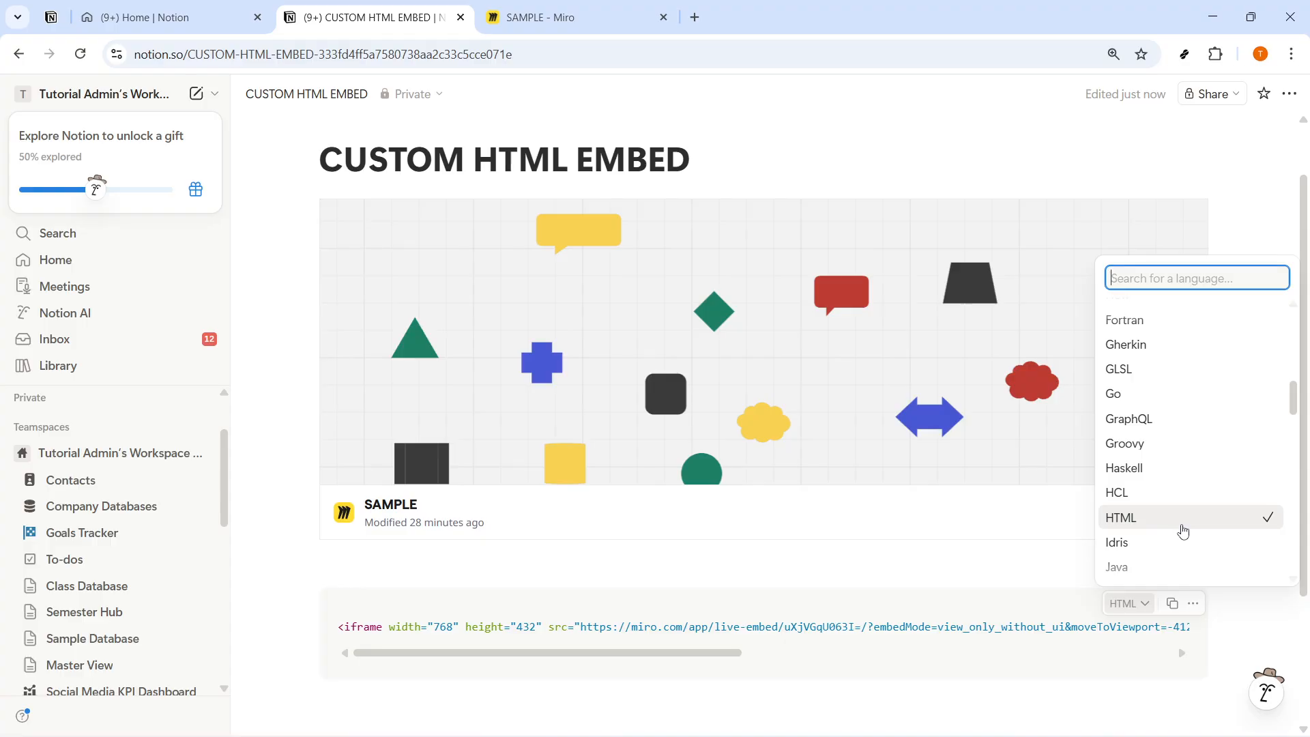
{"action": "left_click", "coordinate": [740, 380]}
Step: Test zooming and panning in the embedded Miro board, and look at the Embed board options in the Miro browser tab
{"action": "left_click", "coordinate": [1141, 457]}
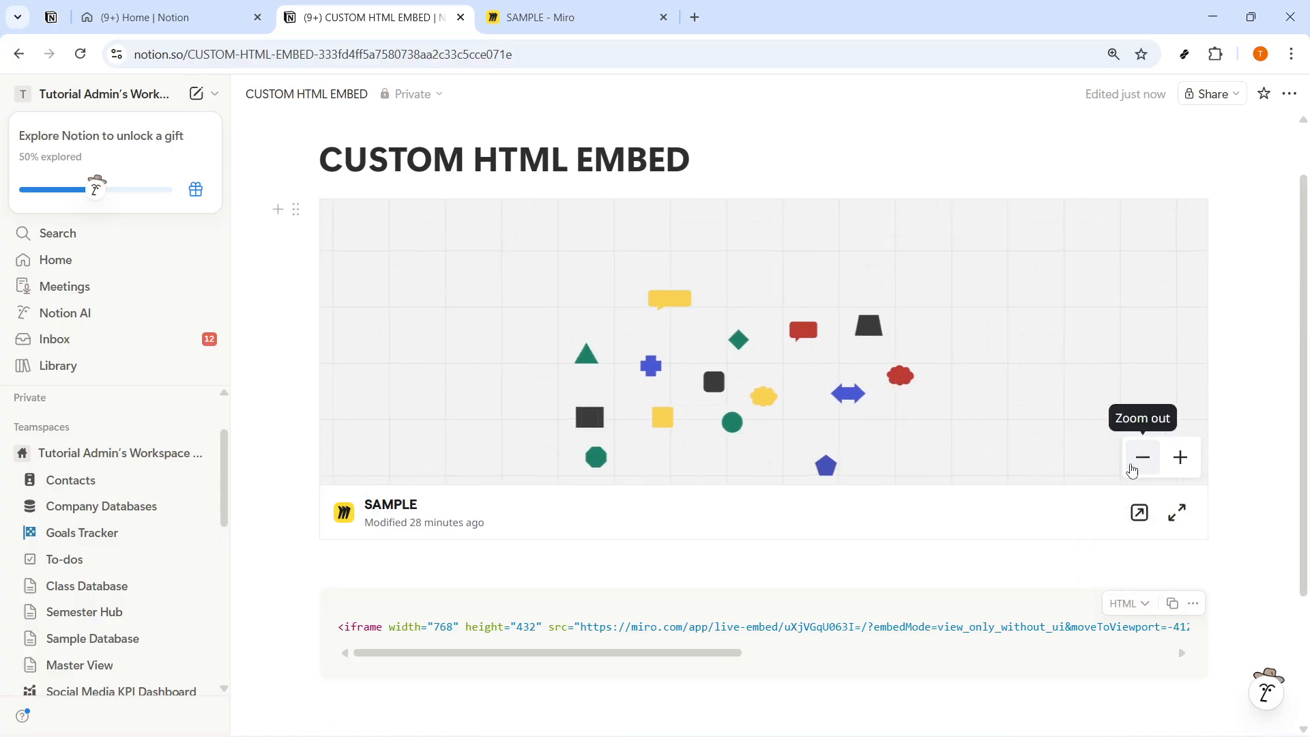
{"action": "left_click_drag", "start_coordinate": [941, 439], "coordinate": [968, 404]}
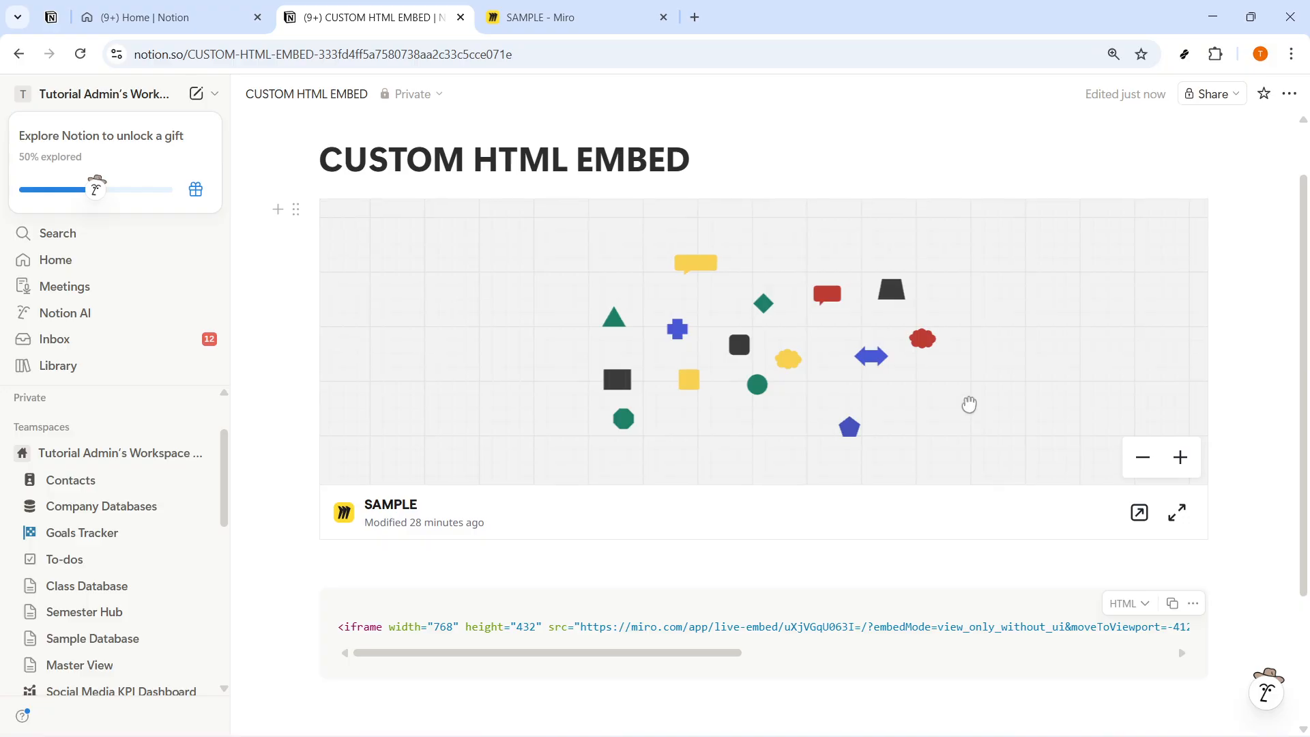
{"action": "left_click", "coordinate": [1180, 457]}
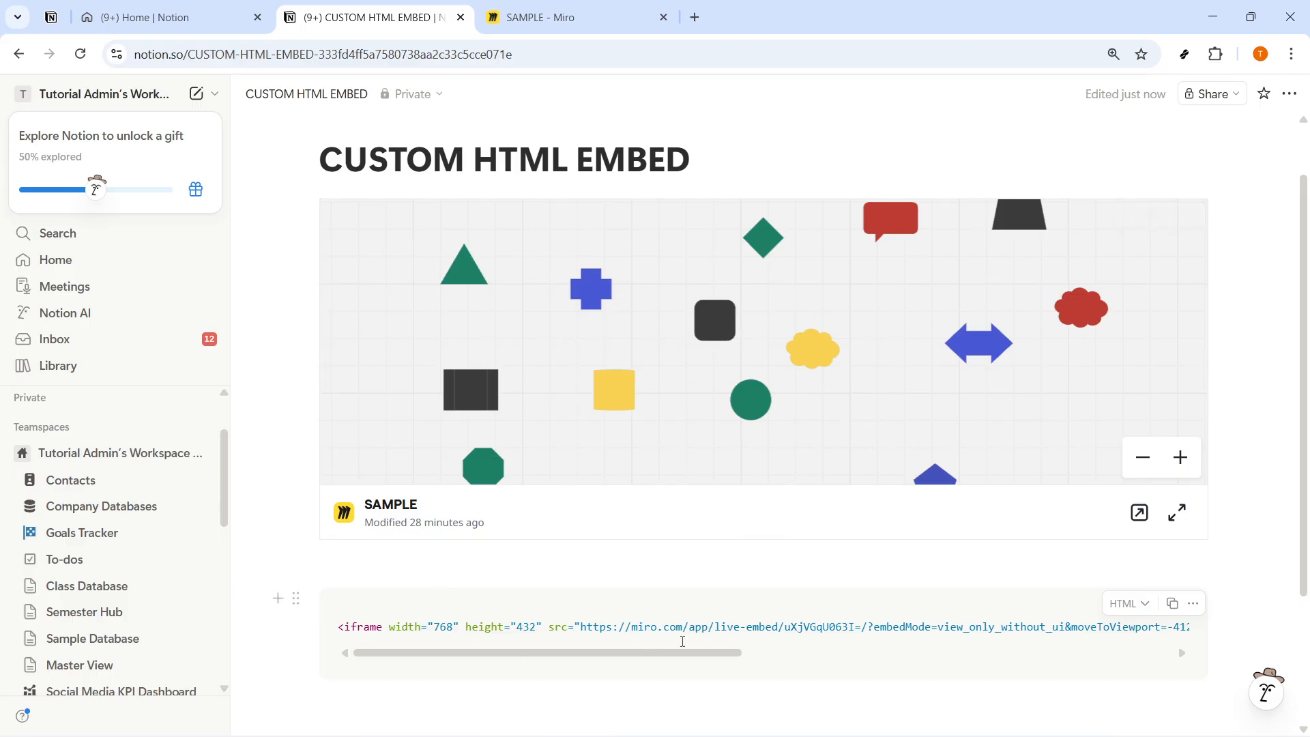
{"action": "key", "text": "ctrl+Tab"}
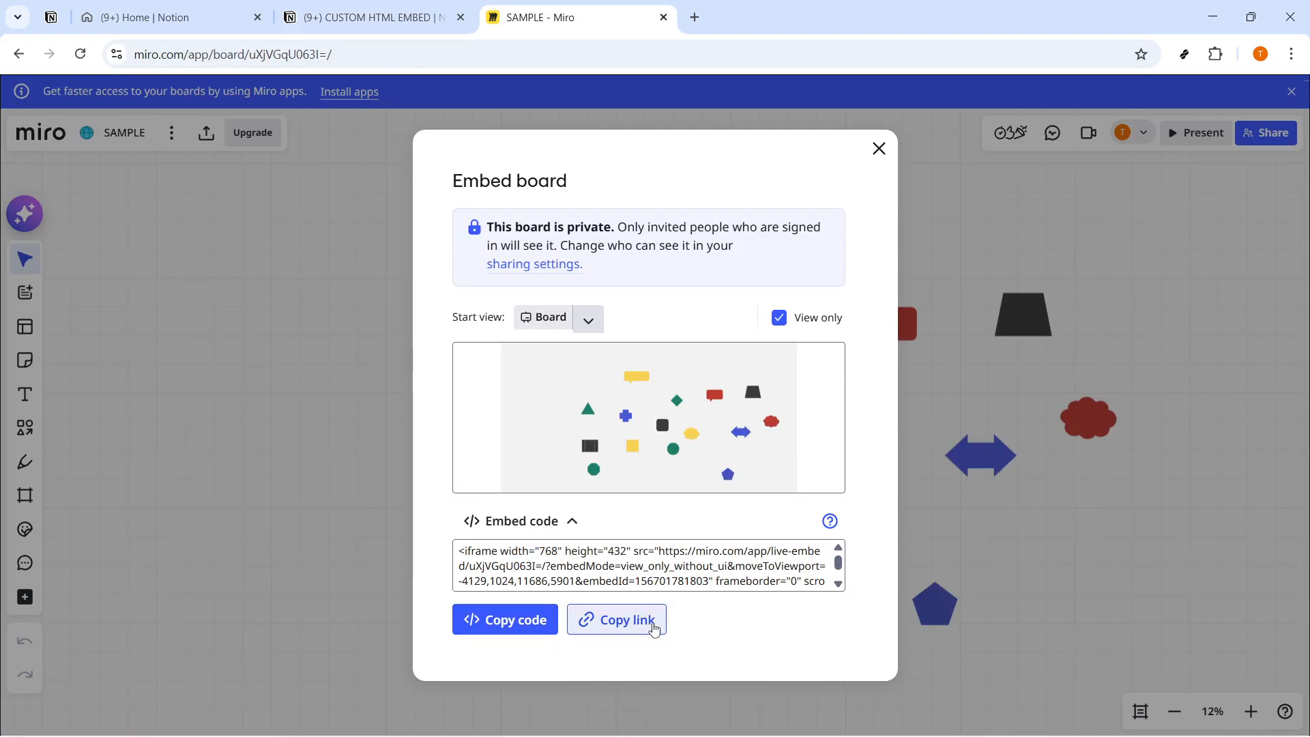
{"action": "key", "text": "ctrl+shift+Tab"}
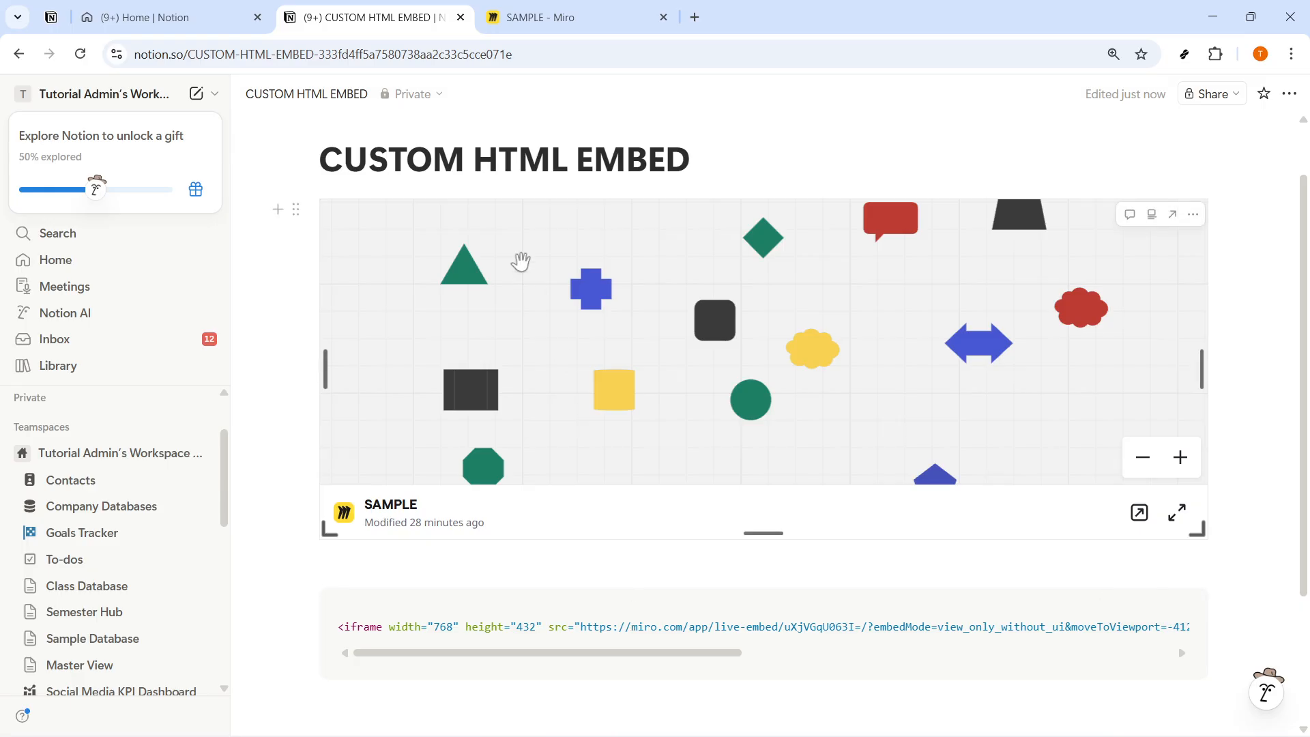
Step: Make the embedded Miro board slightly taller and start an empty line below the code block
{"action": "left_click_drag", "start_coordinate": [762, 533], "coordinate": [760, 577]}
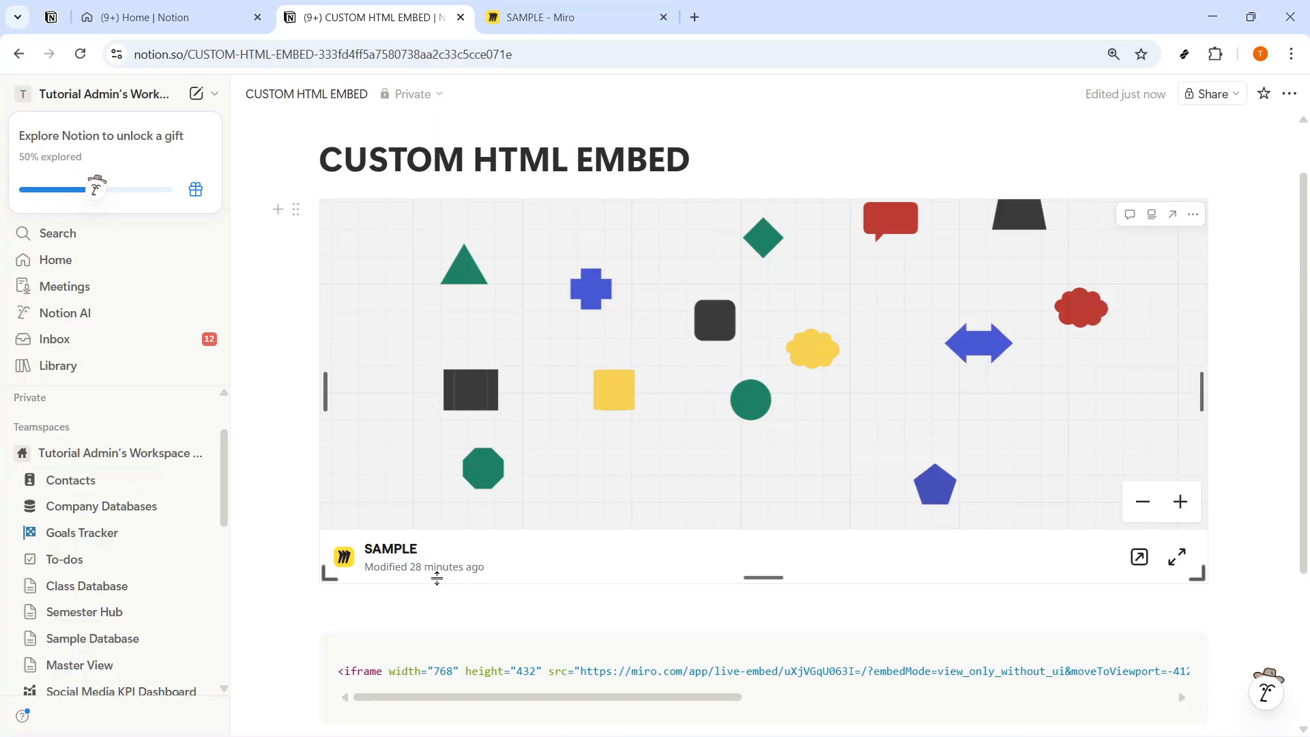
{"action": "scroll", "coordinate": [436, 573], "scroll_direction": "down", "scroll_amount": 3}
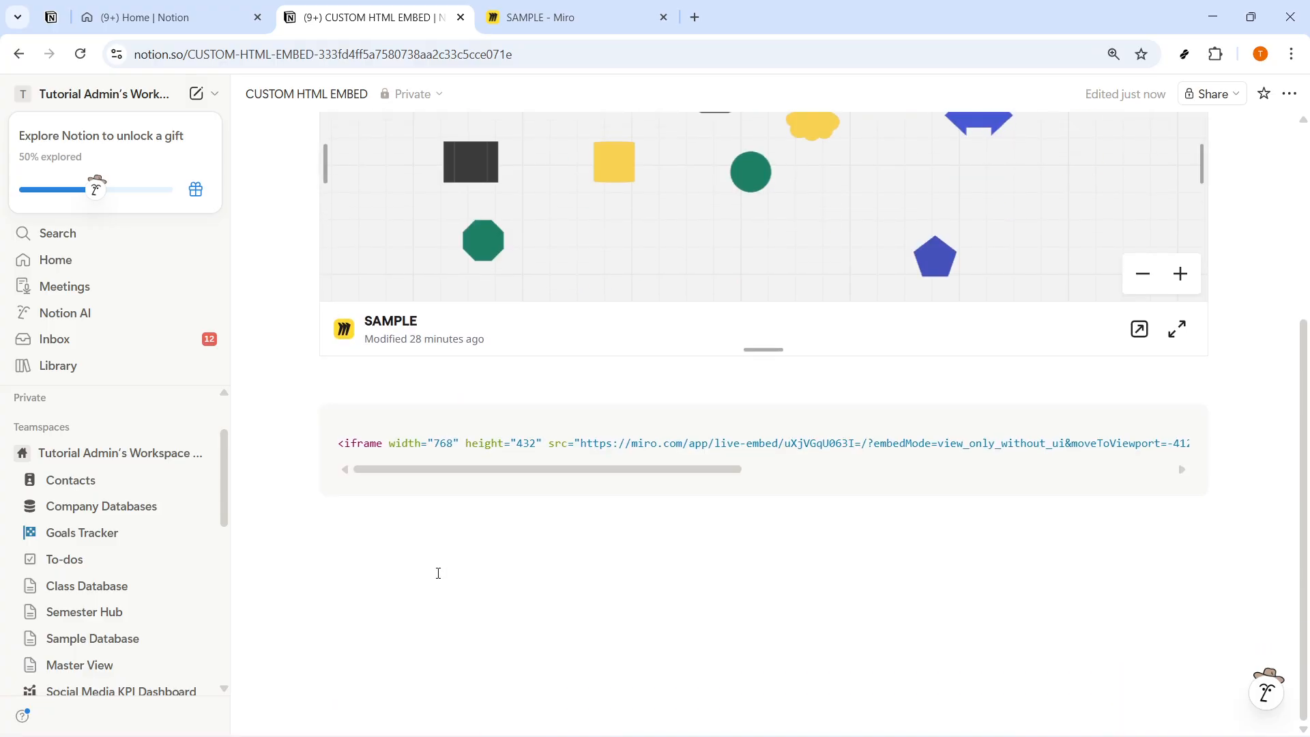
{"action": "left_click", "coordinate": [445, 586]}
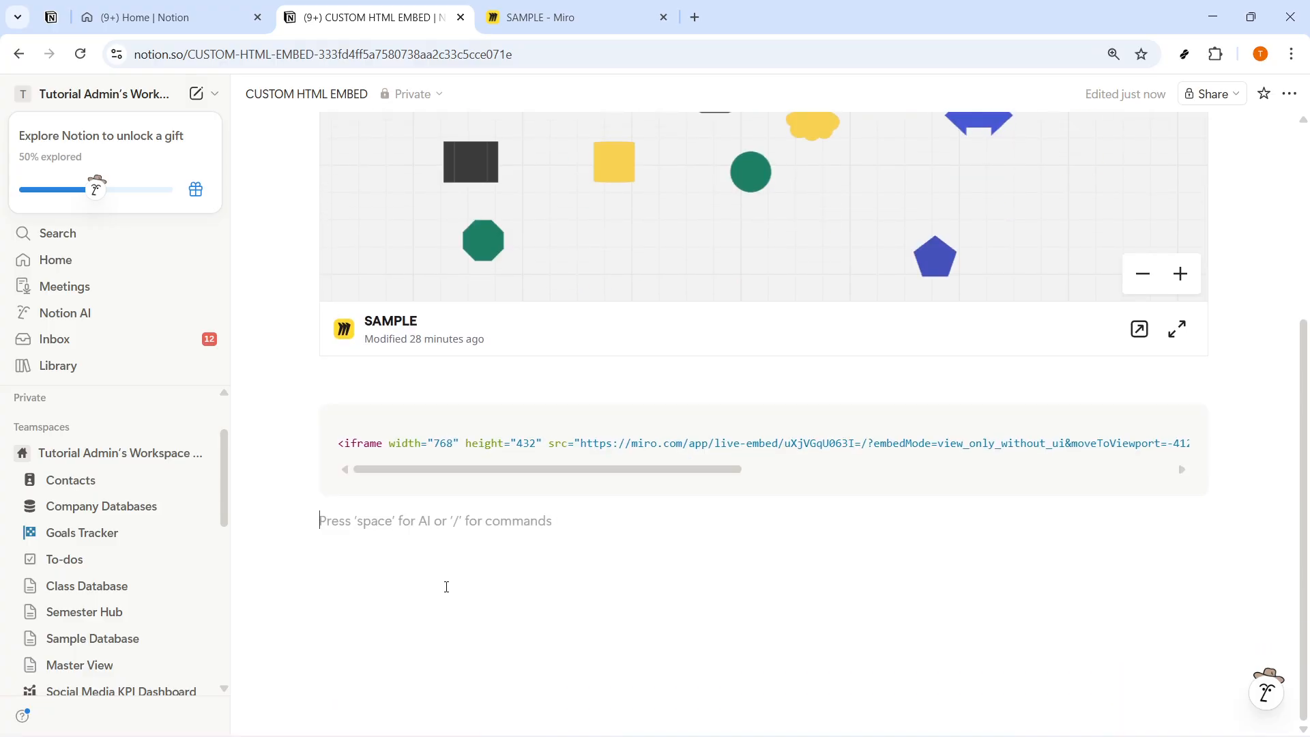
Step: Insert a Heading 1 reading "ADD HEADING" between the page title and the embedded board
{"action": "scroll", "coordinate": [446, 587], "scroll_direction": "up", "scroll_amount": 4}
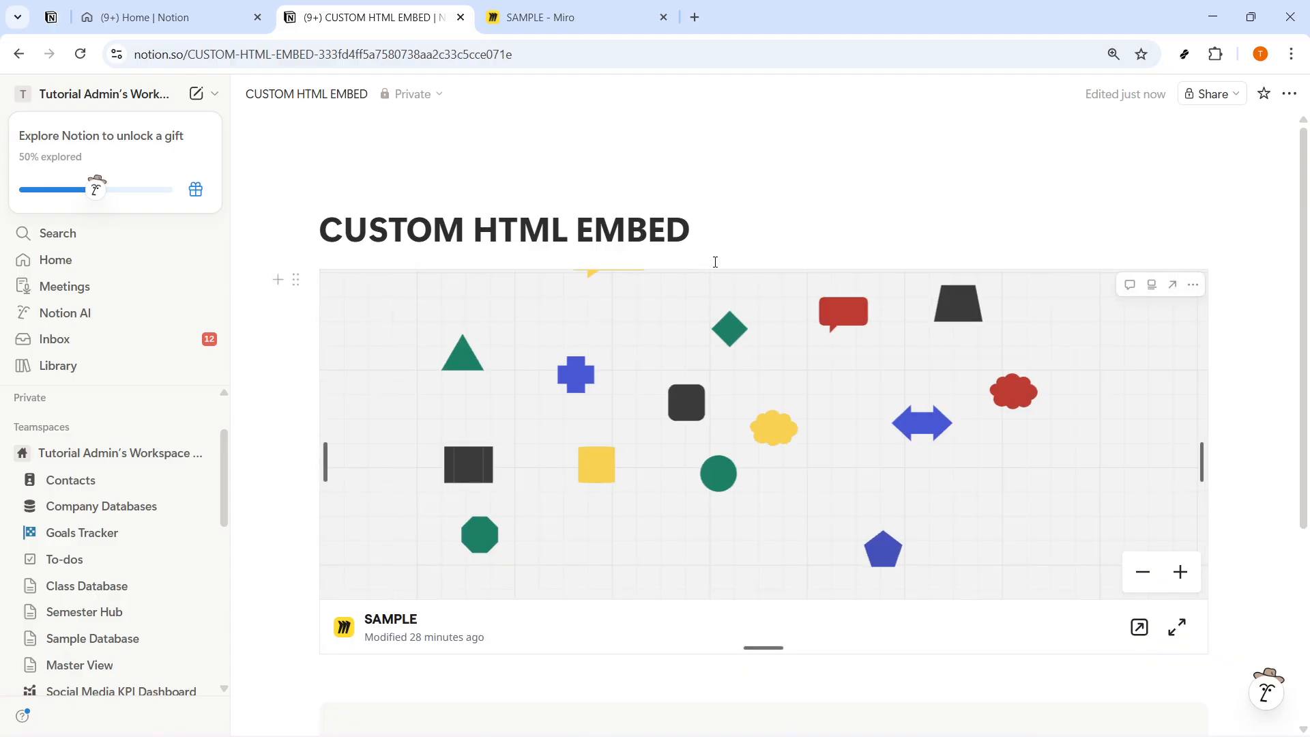
{"action": "left_click", "coordinate": [721, 235]}
{"action": "key", "text": "Return"}
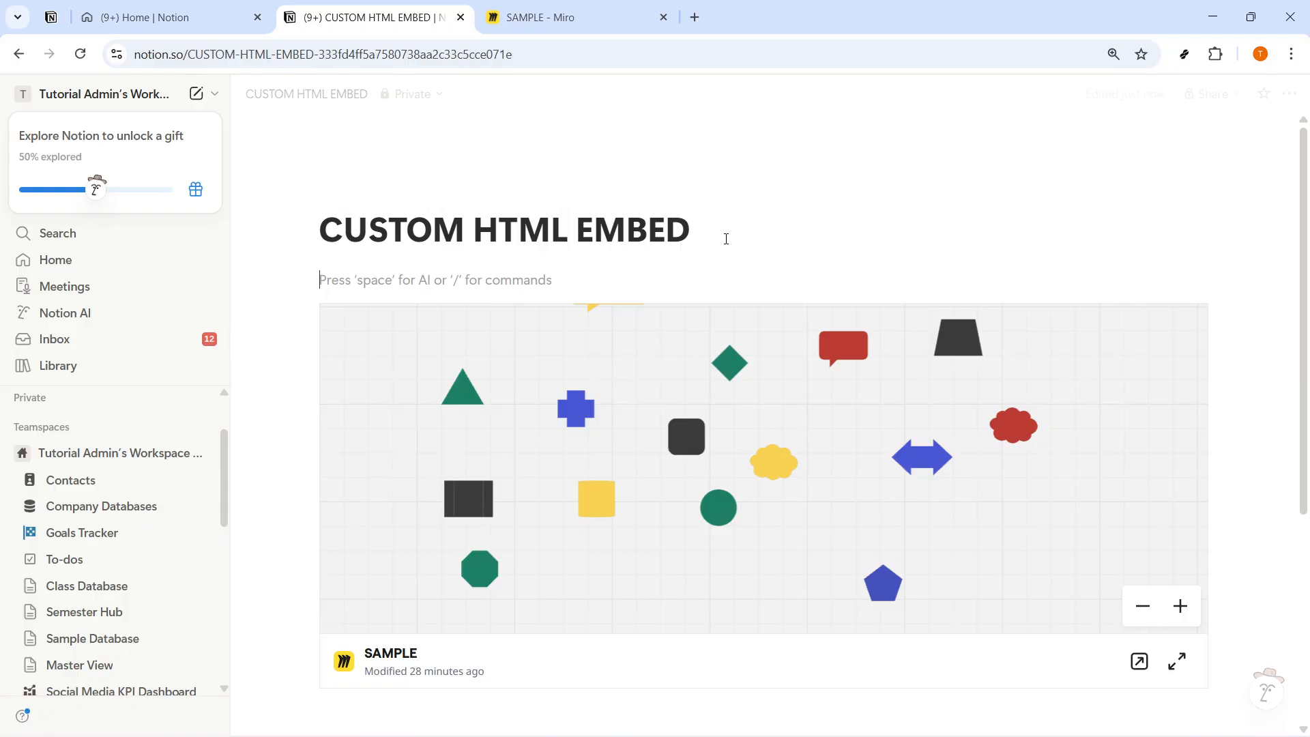
{"action": "type", "text": "/H1"}
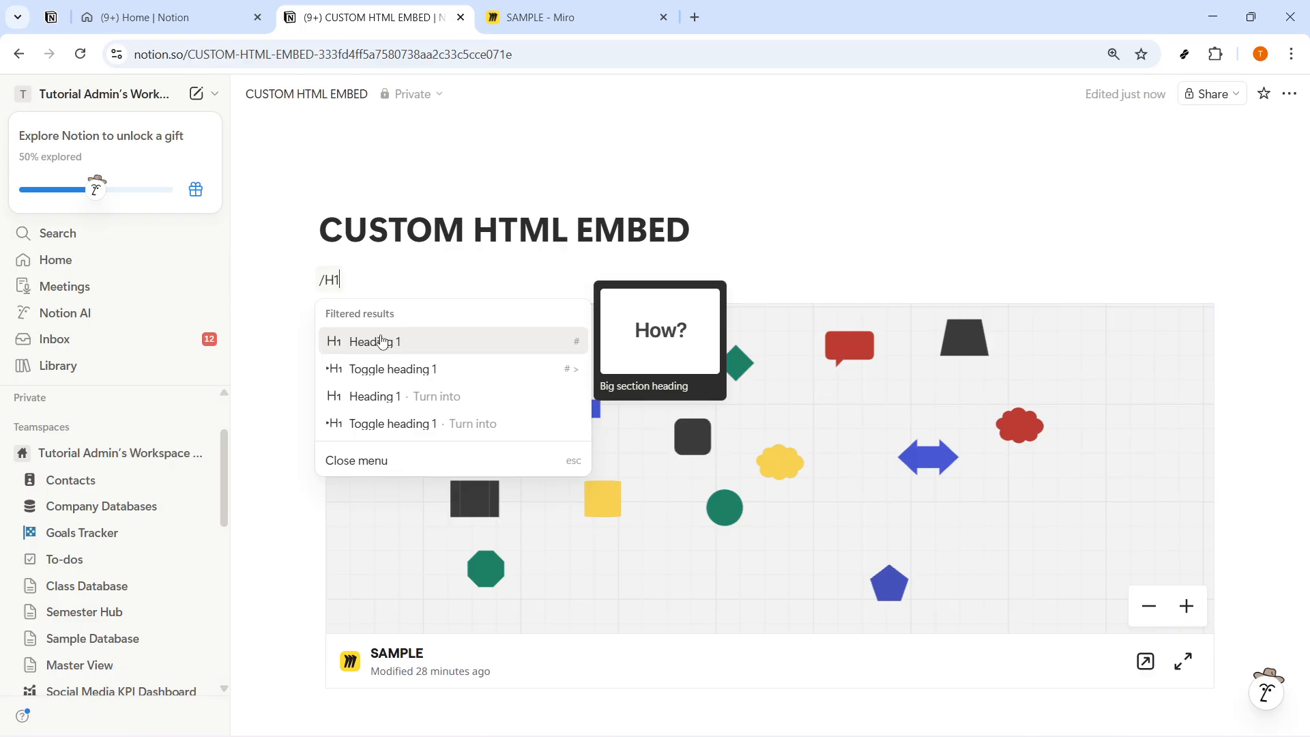
{"action": "left_click", "coordinate": [380, 340]}
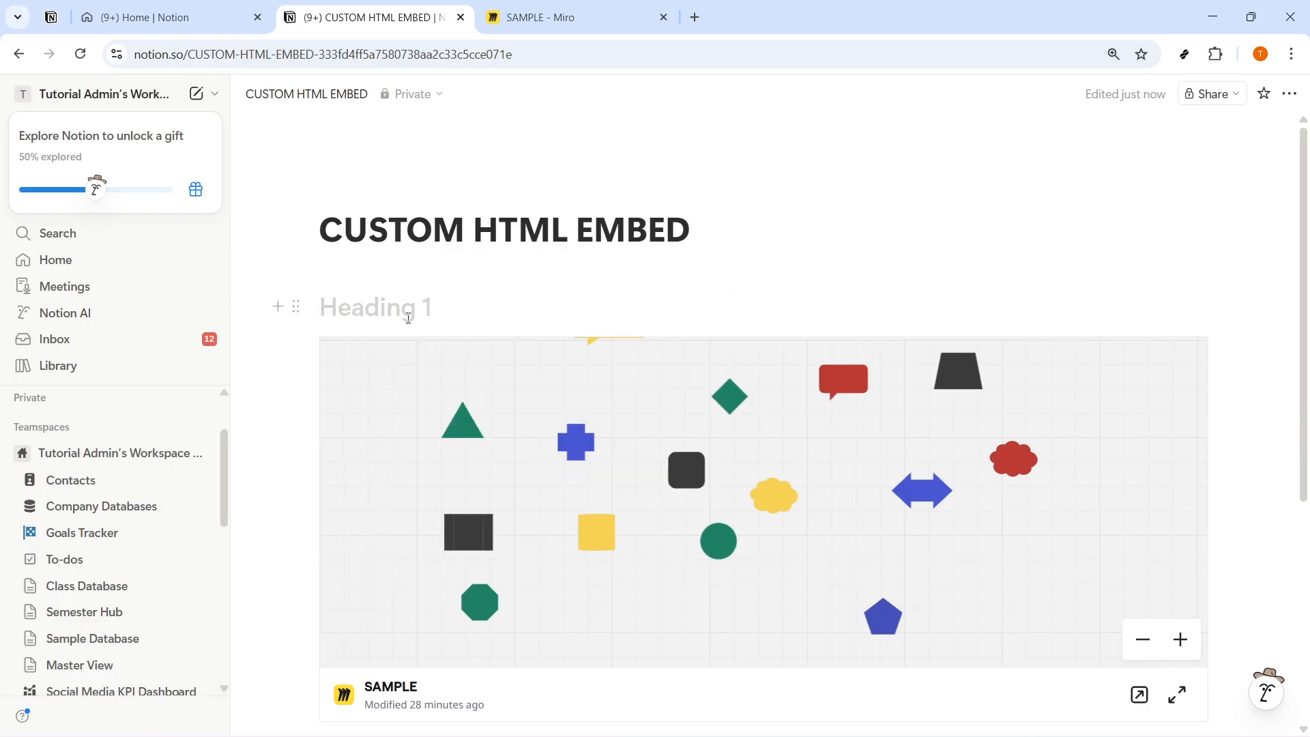
{"action": "type", "text": "HEAD"}
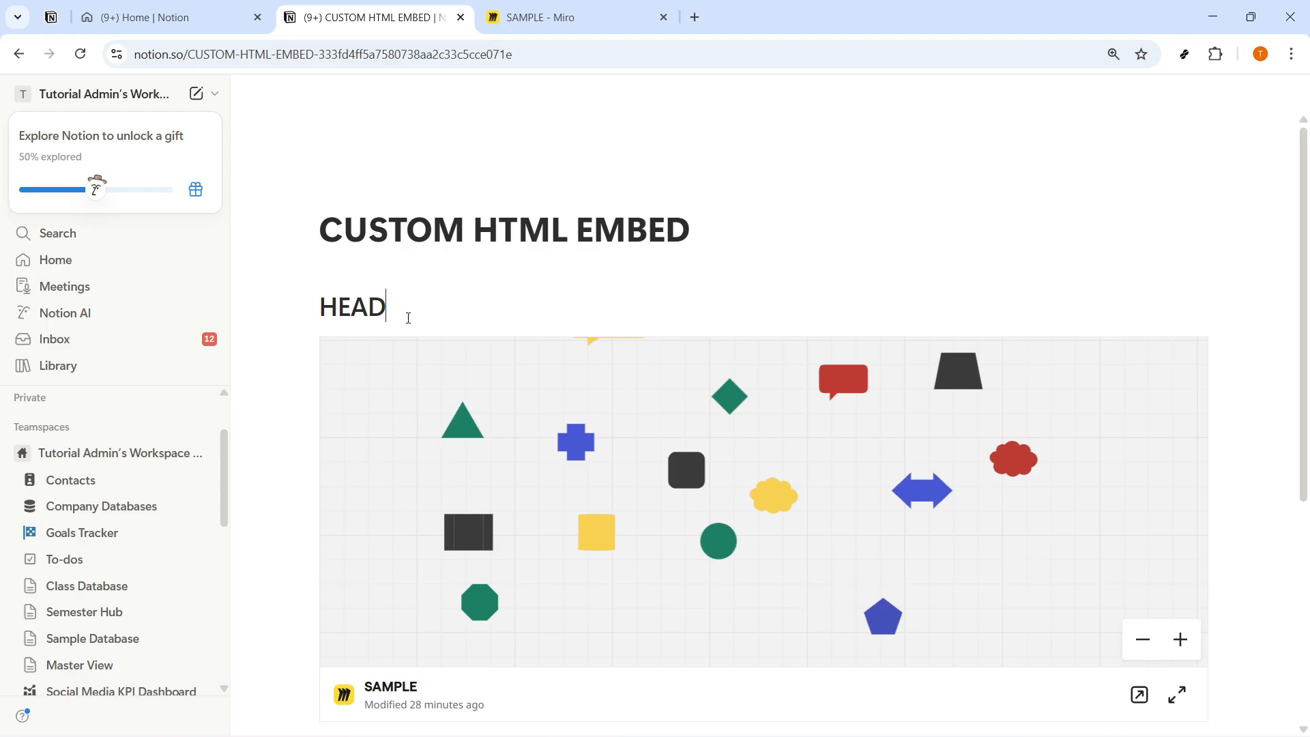
{"action": "type", "text": "ING"}
{"action": "type", "text": "ADS"}
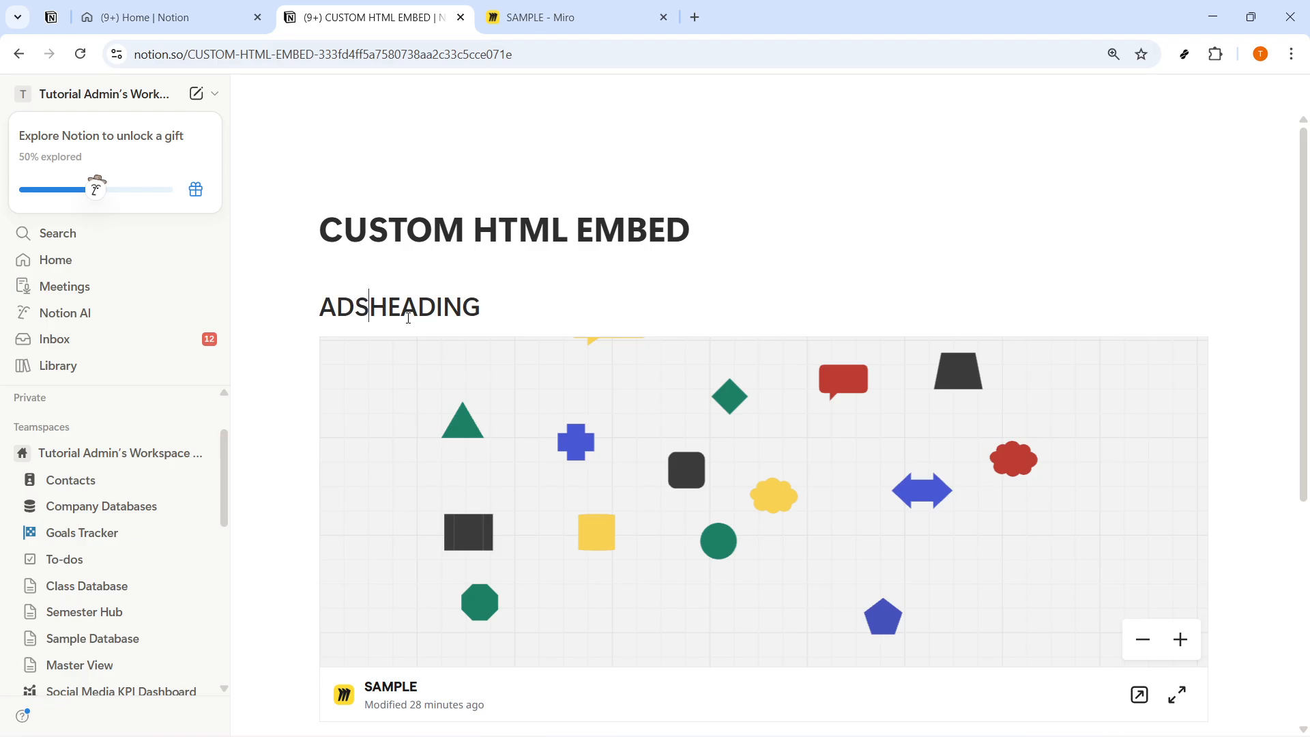
{"action": "key", "text": "BackSpace"}
{"action": "type", "text": "D"}
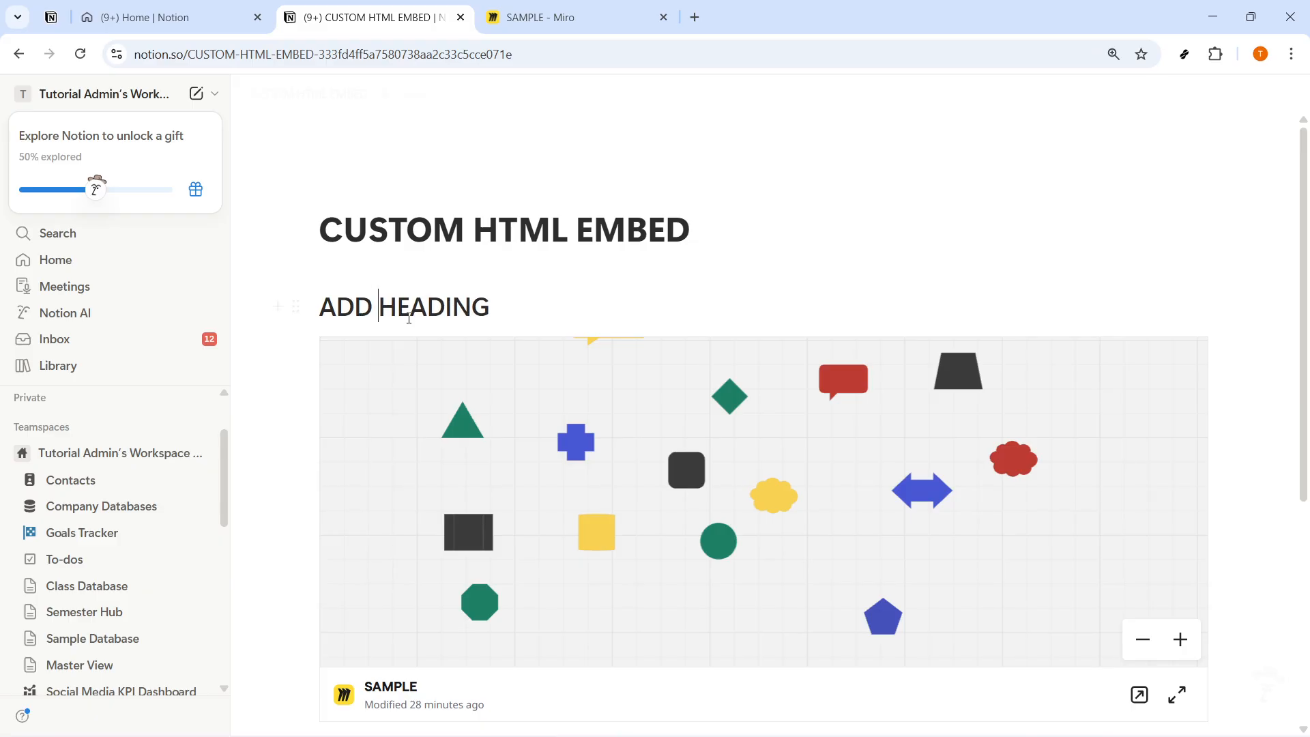